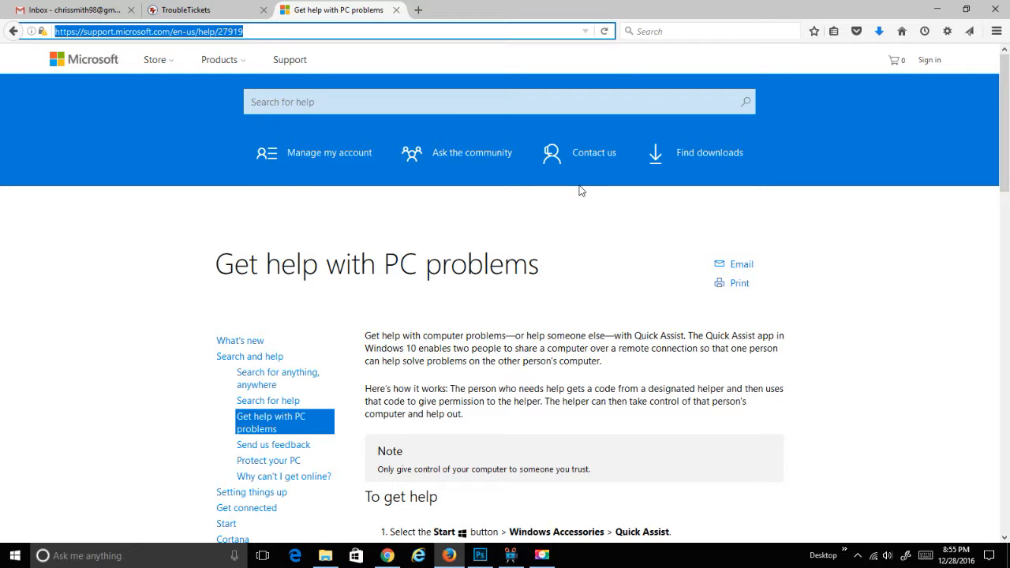
Scroll the Get help with PC problems page down to the Quick Assist 'To get help' steps.
scroll(580, 190, "down", 2)
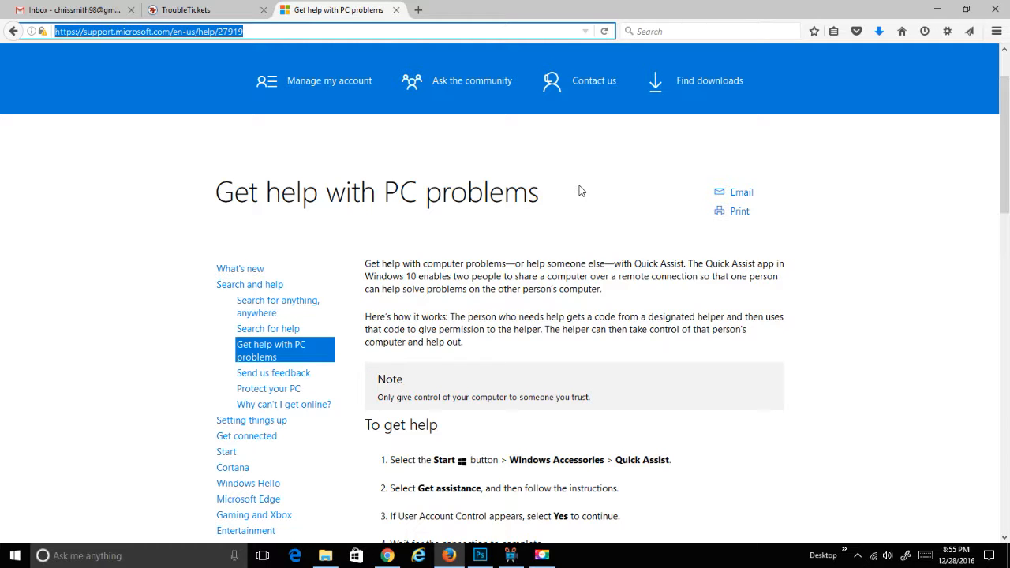
scroll(580, 190, "down", 2)
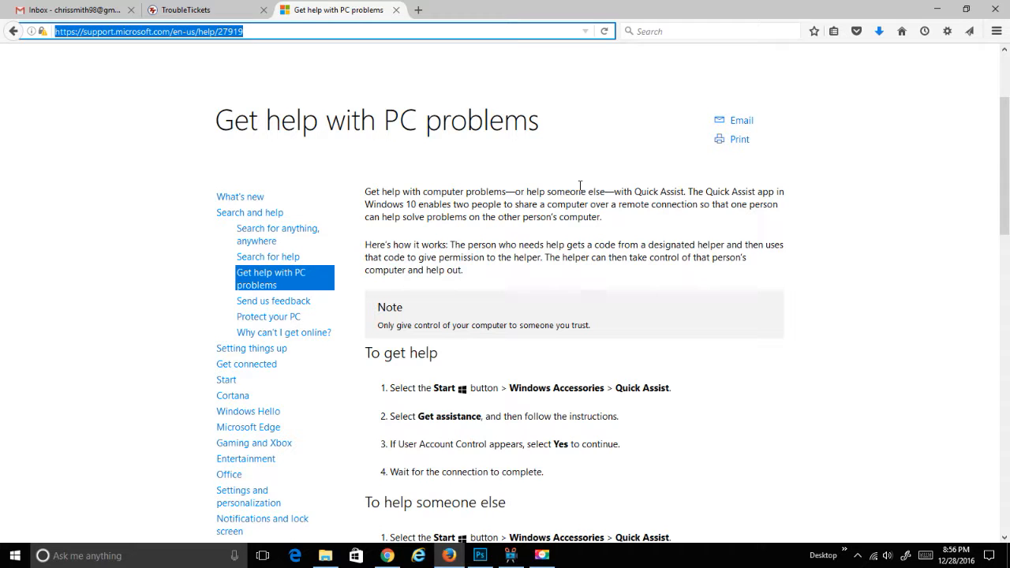
Scroll further down the support page to the 'To help someone else' section and example window.
left_click(580, 186)
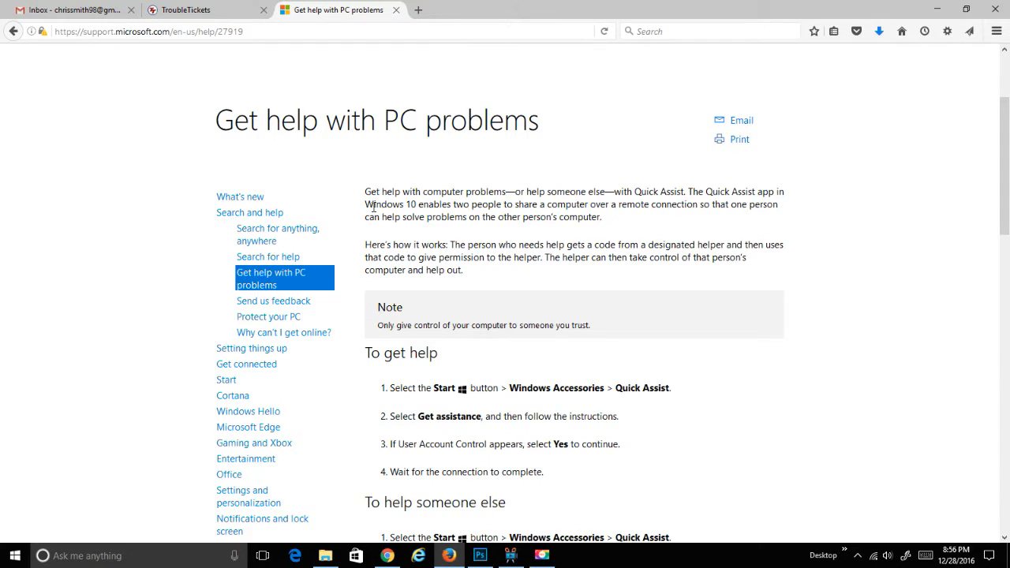
scroll(374, 212, "down", 2)
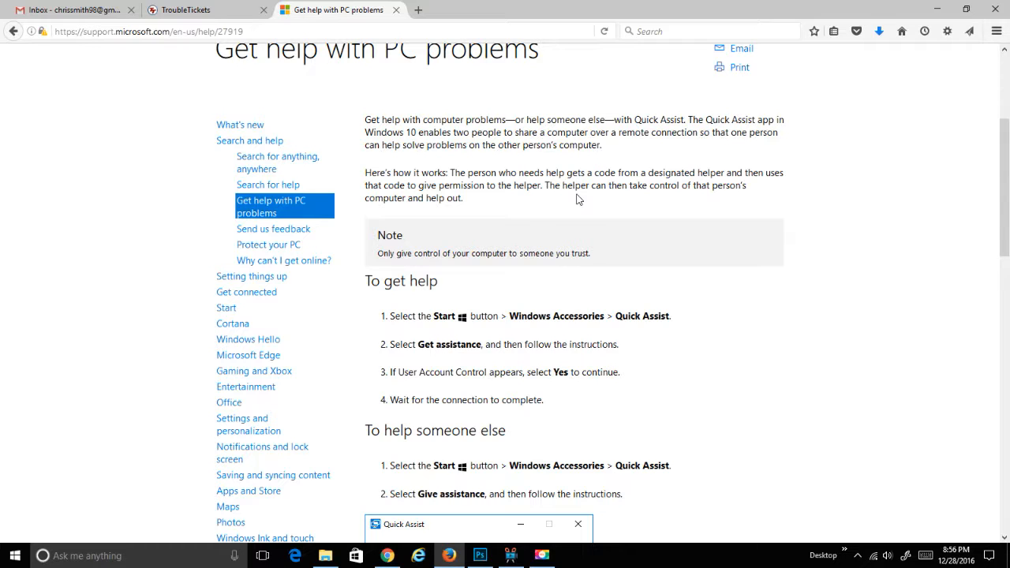
scroll(577, 199, "down", 2)
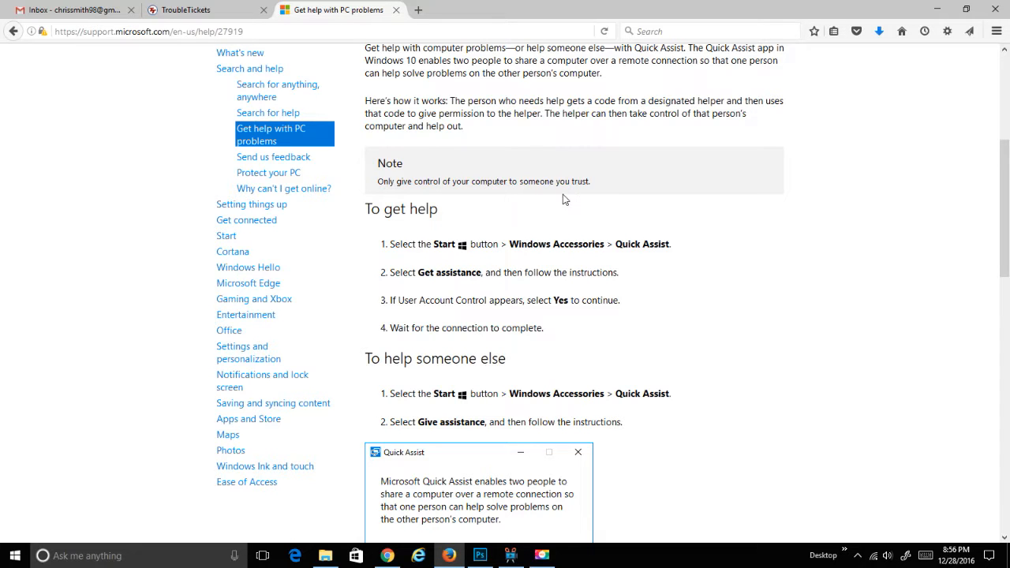
scroll(563, 200, "down", 2)
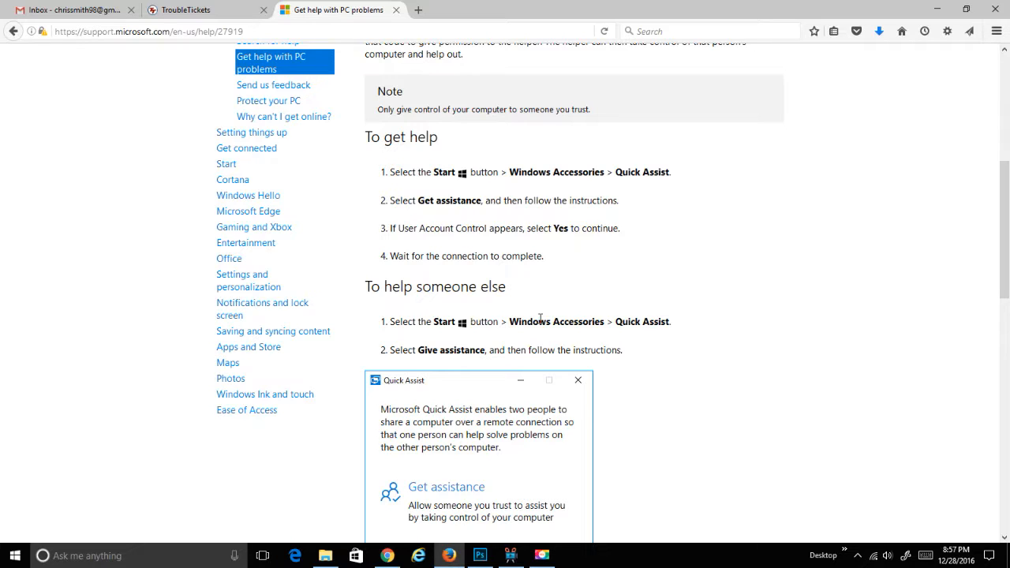
Launch Quick Assist from the Start menu's Windows Accessories and move its window down-right.
left_click(23, 557)
scroll(111, 454, "down", 5)
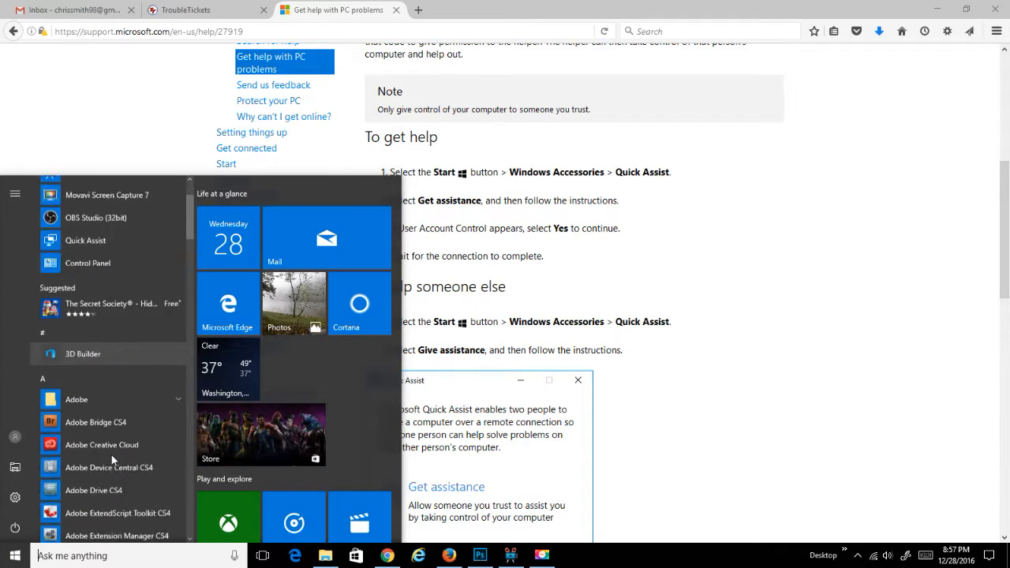
scroll(111, 455, "down", 20)
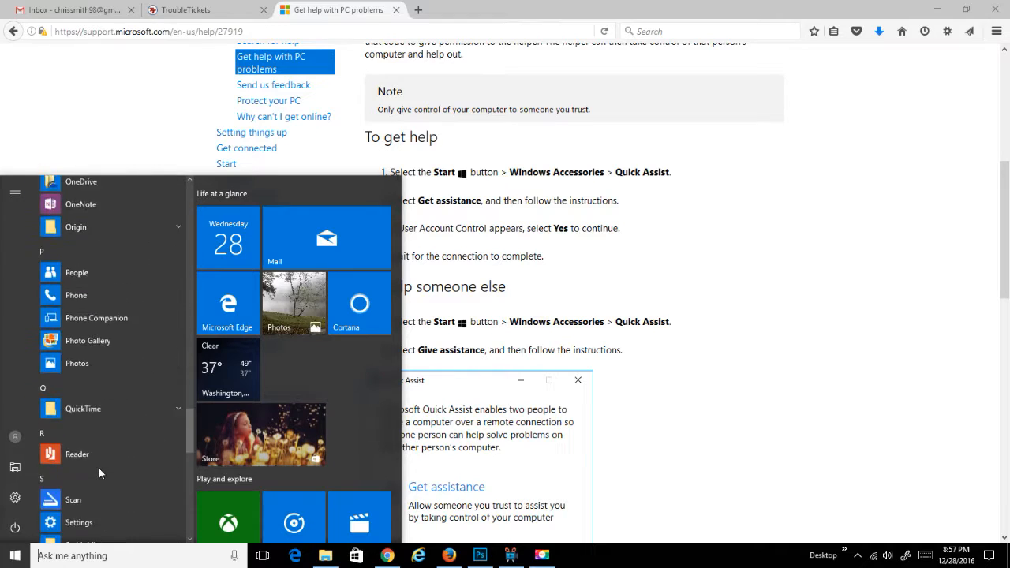
scroll(99, 468, "down", 2)
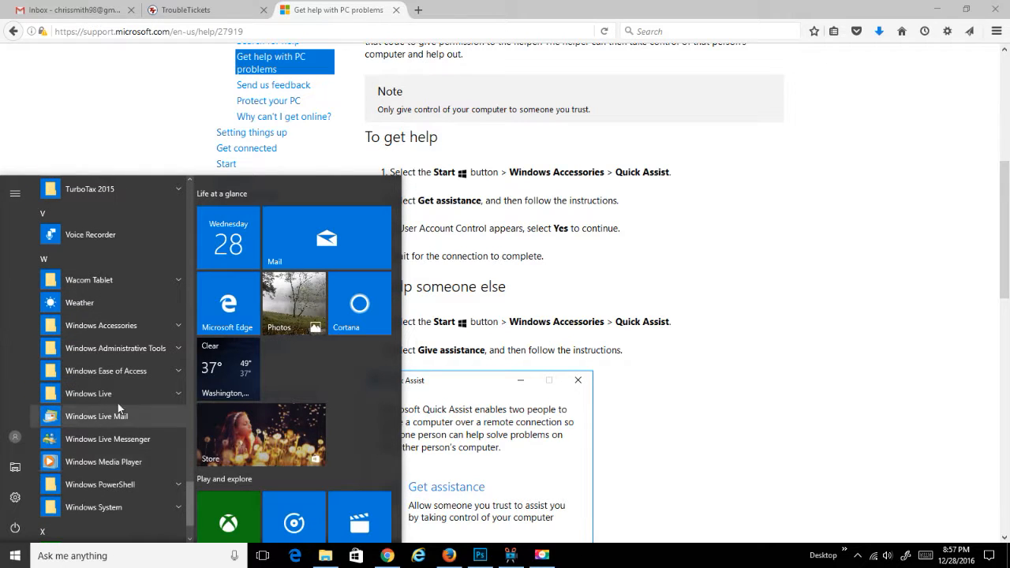
left_click(131, 330)
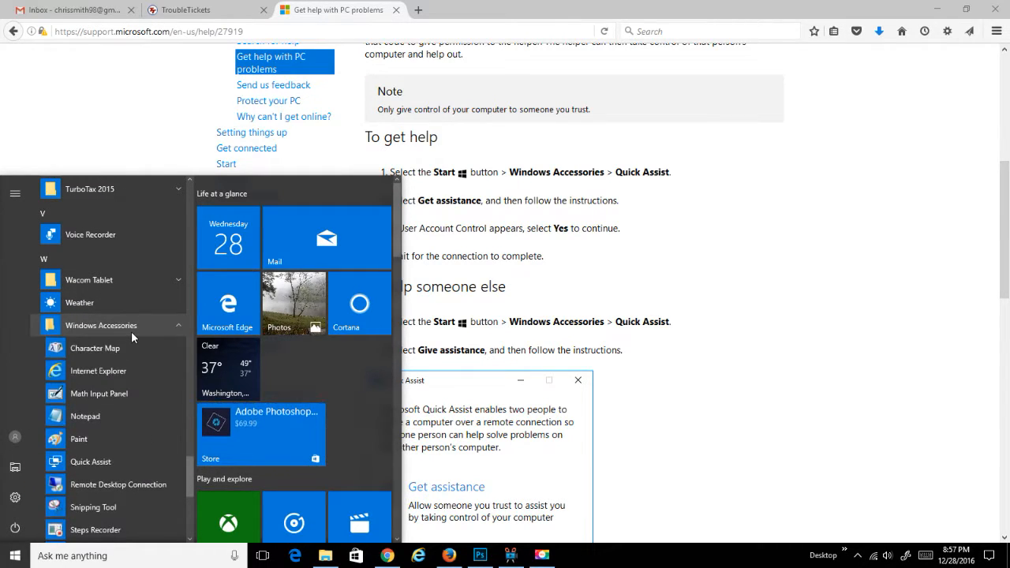
left_click(112, 462)
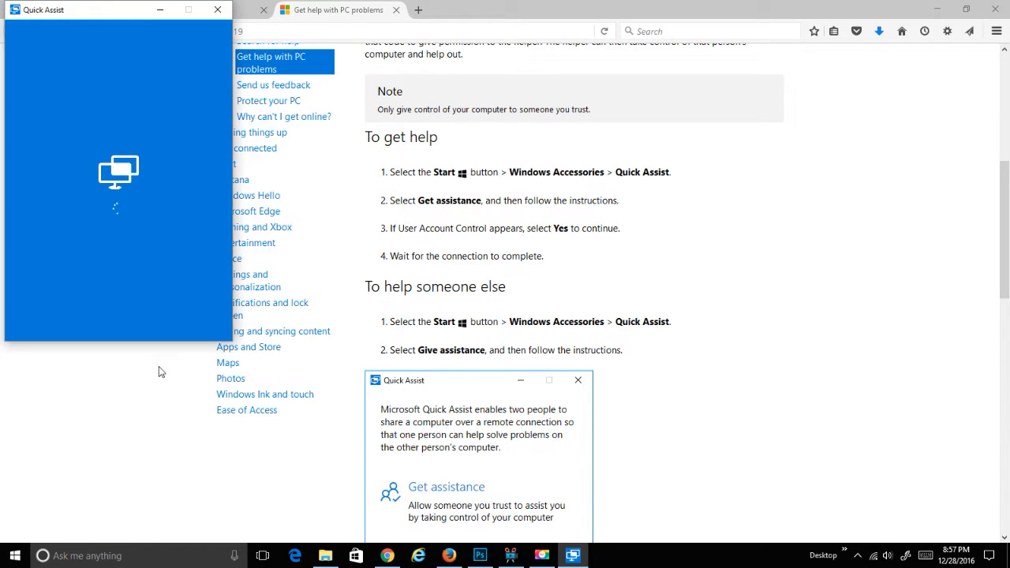
left_click_drag(106, 18, 447, 93)
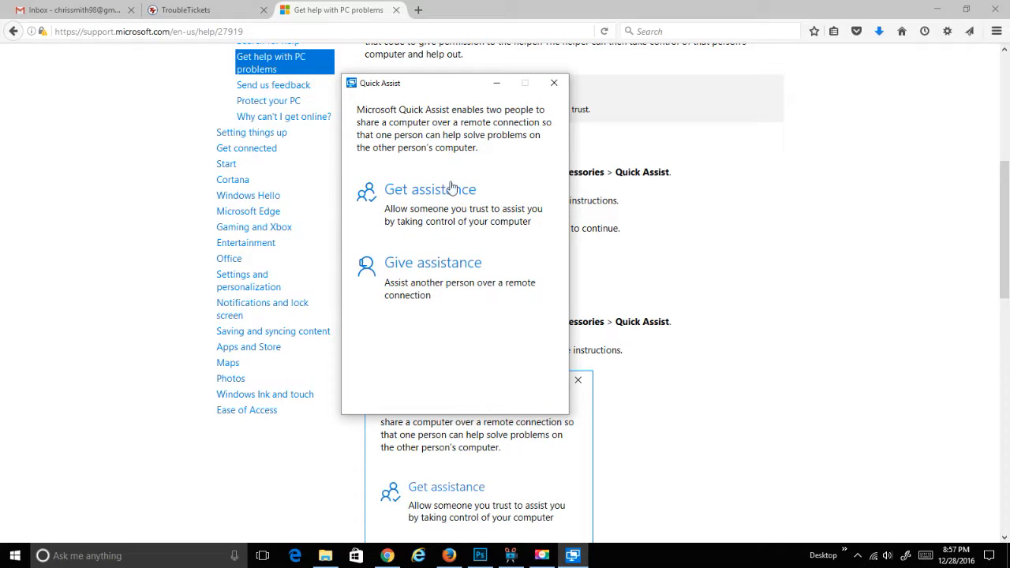
Choose Give assistance, enter the Microsoft account e-mail, then type the account password.
left_click(434, 279)
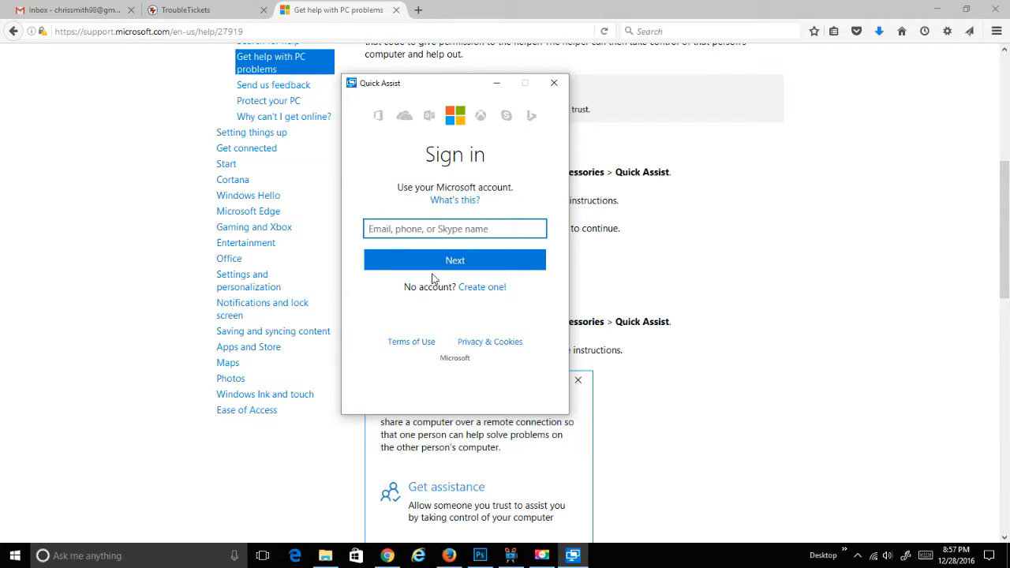
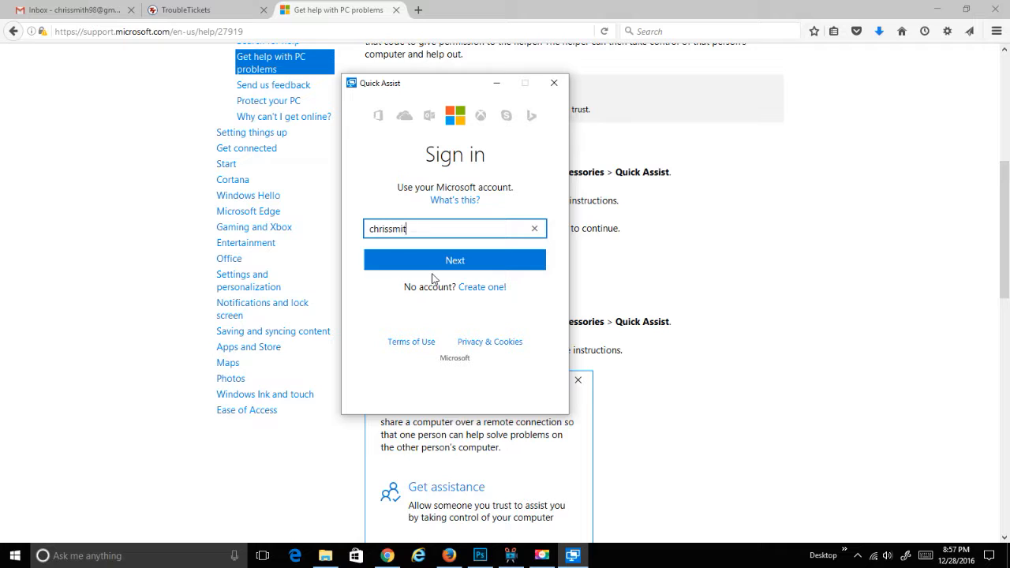
left_click(435, 264)
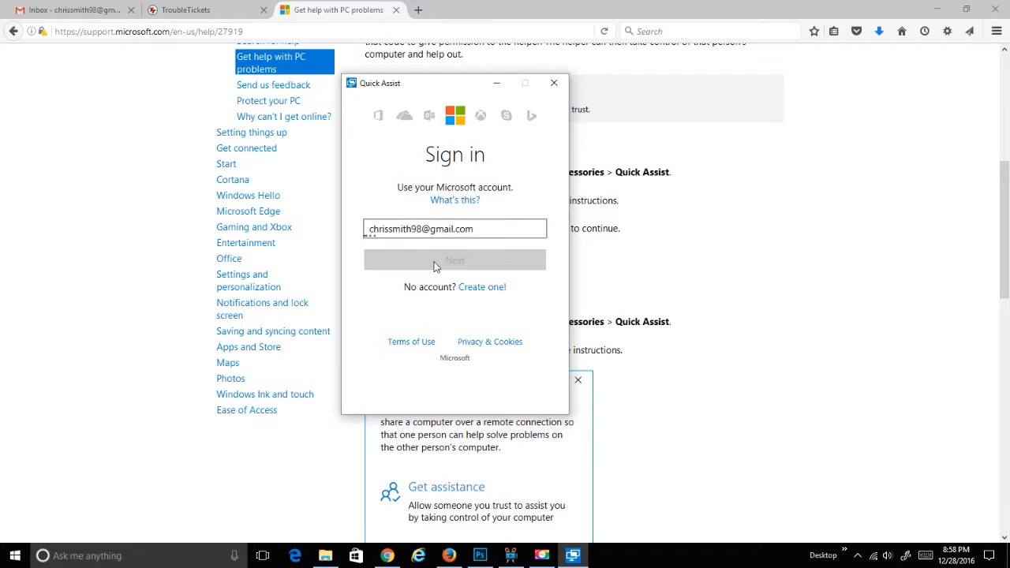
type("********")
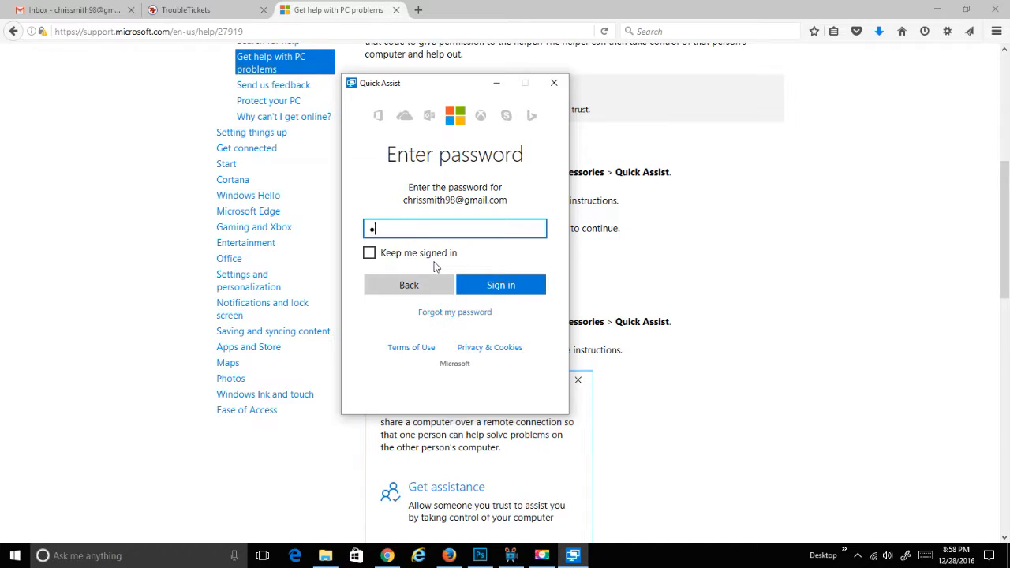
type("**")
Sign in to the Microsoft account and wait for the remote screen-sharing session to connect.
left_click(495, 289)
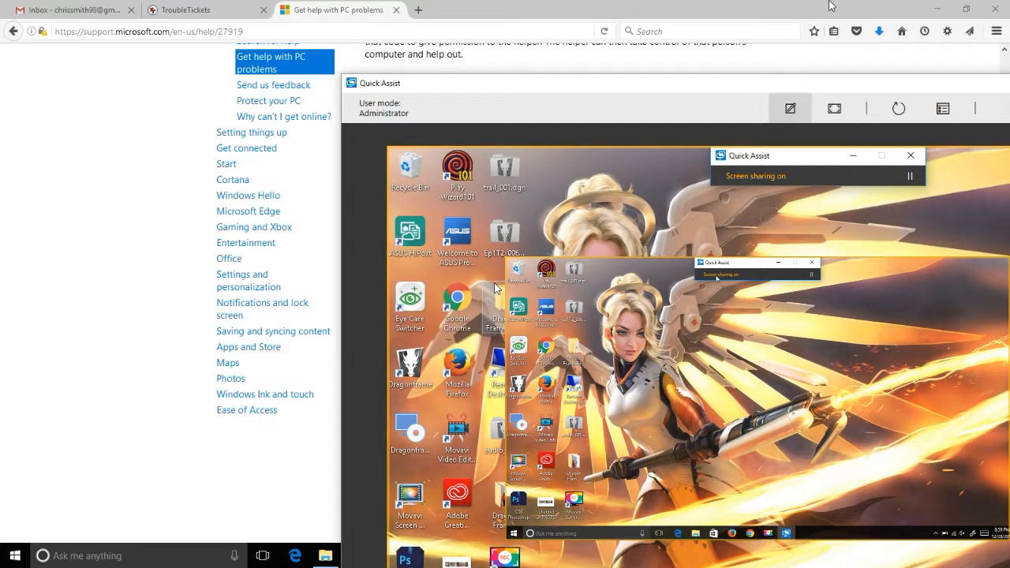
Maximize the Quick Assist viewer window showing the remote desktop.
double_click(736, 84)
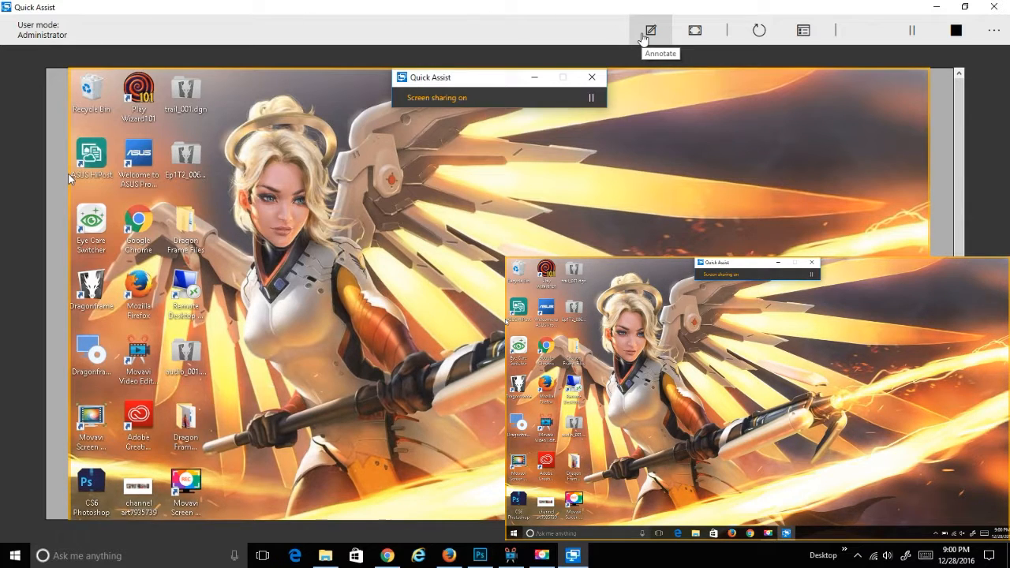
Toggle the remote view between Fit screen and Actual size, ending on Fit screen.
left_click(692, 35)
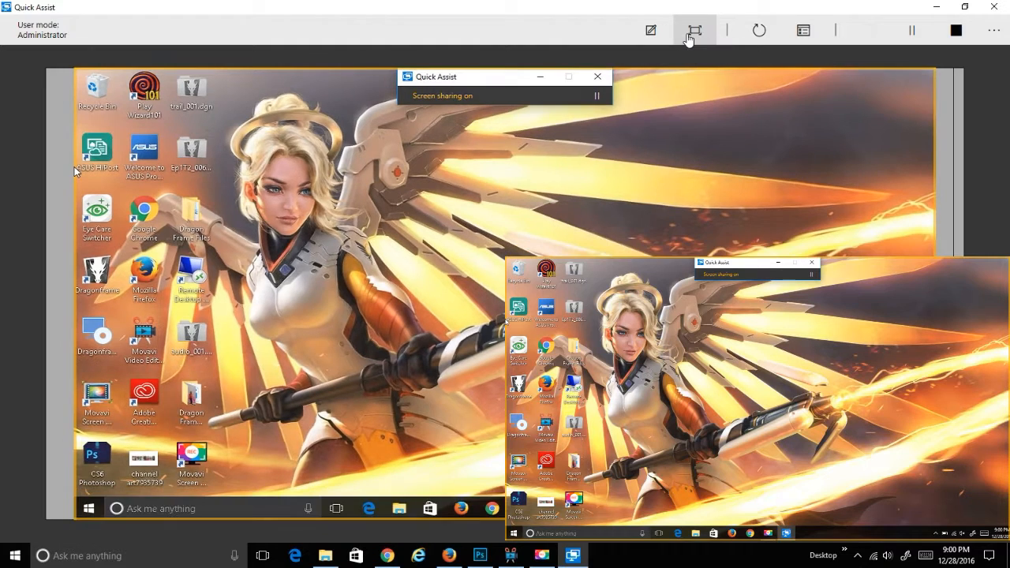
left_click(691, 35)
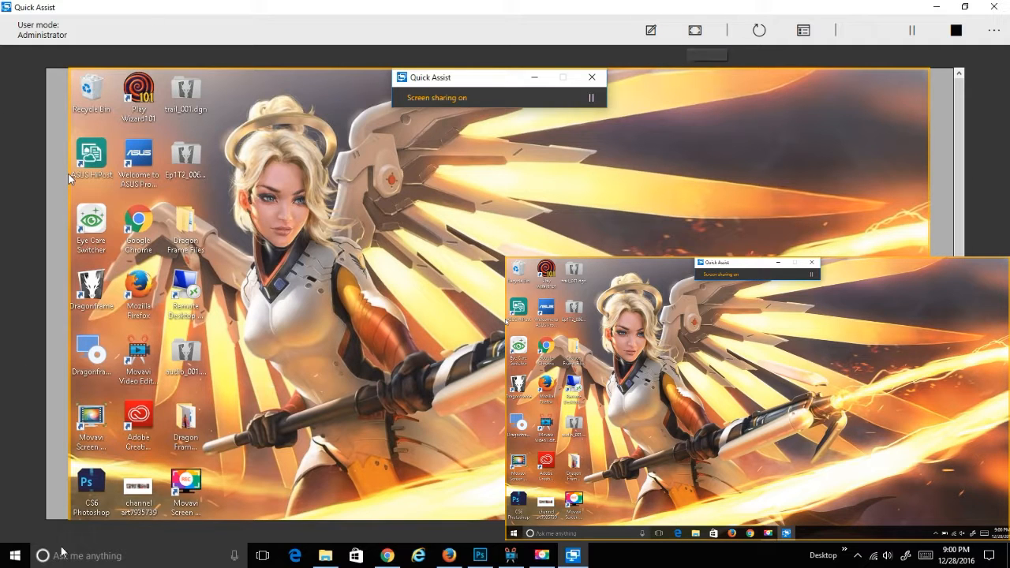
left_click(705, 31)
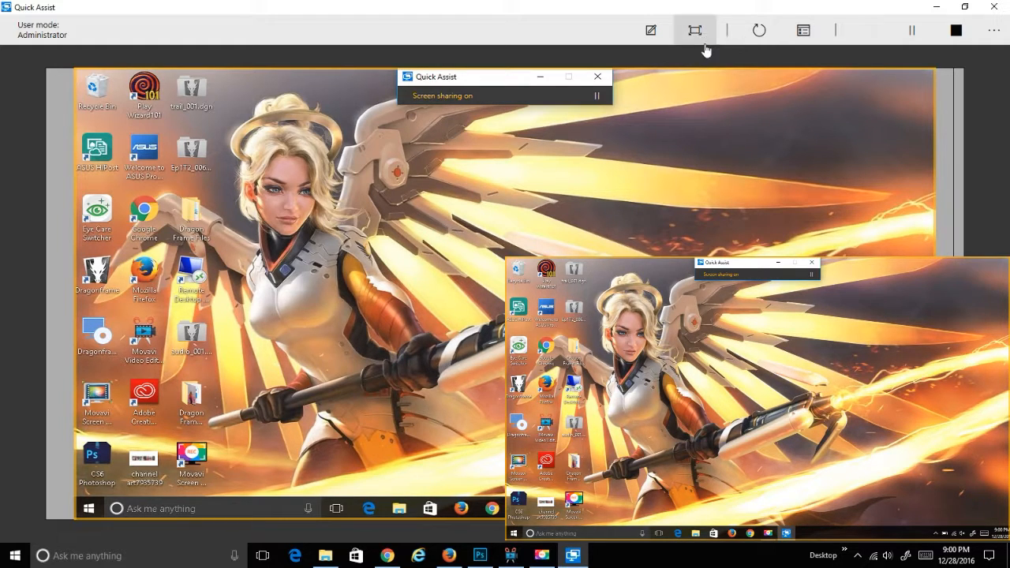
Open Task Manager on the remote PC, view its Performance graphs, then close it.
left_click(802, 37)
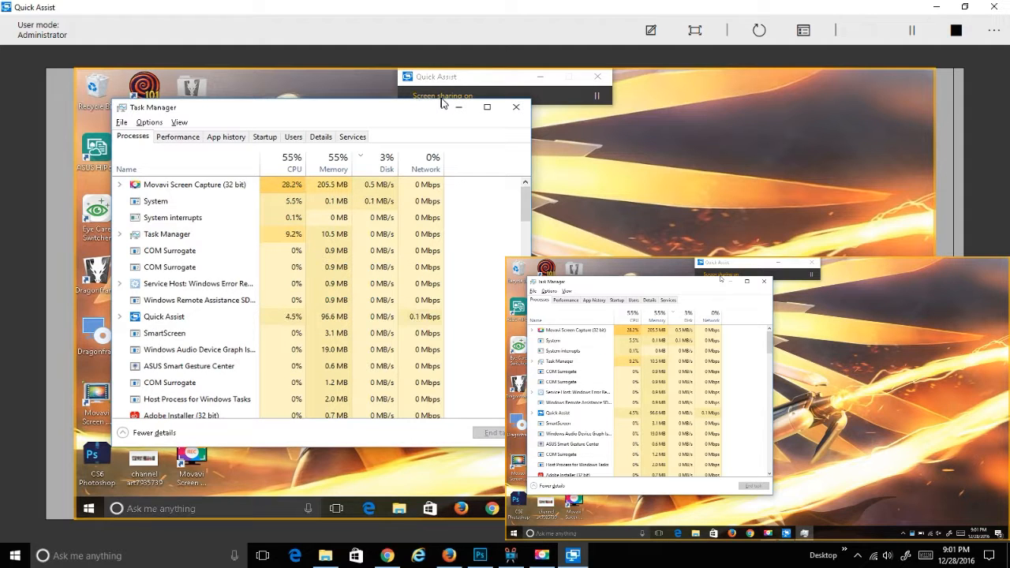
left_click_drag(400, 108, 604, 120)
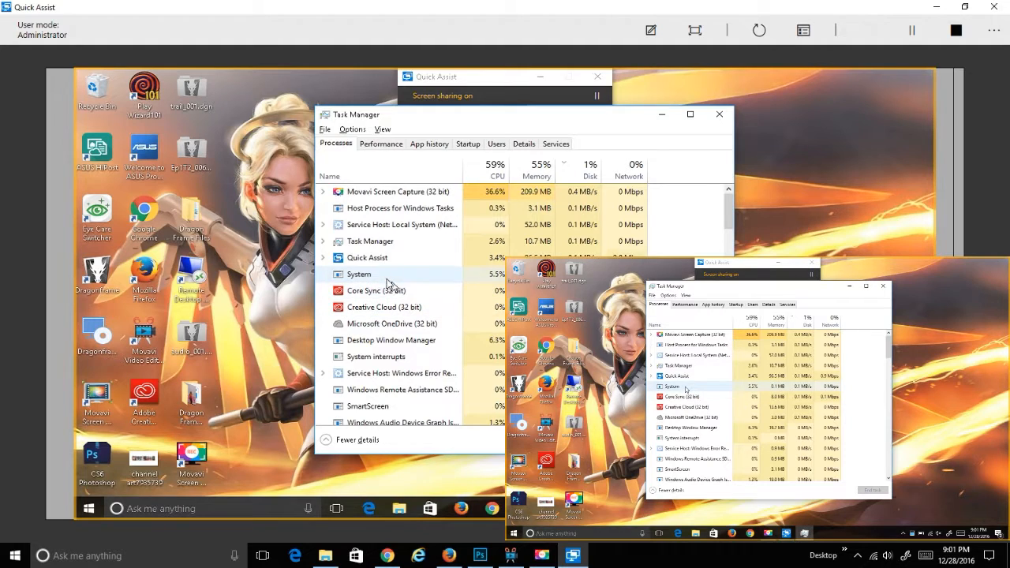
right_click(375, 260)
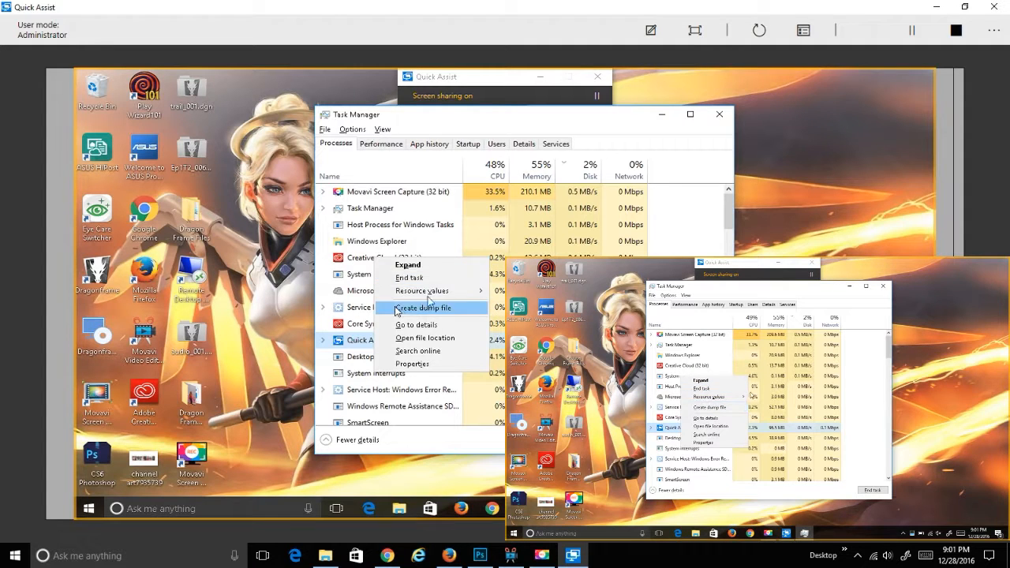
left_click(400, 145)
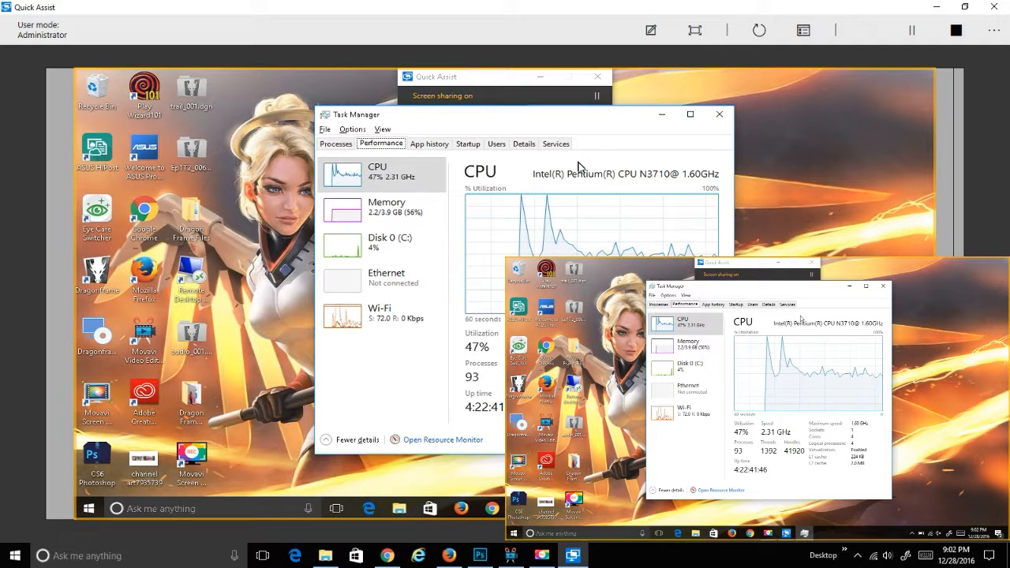
left_click(721, 117)
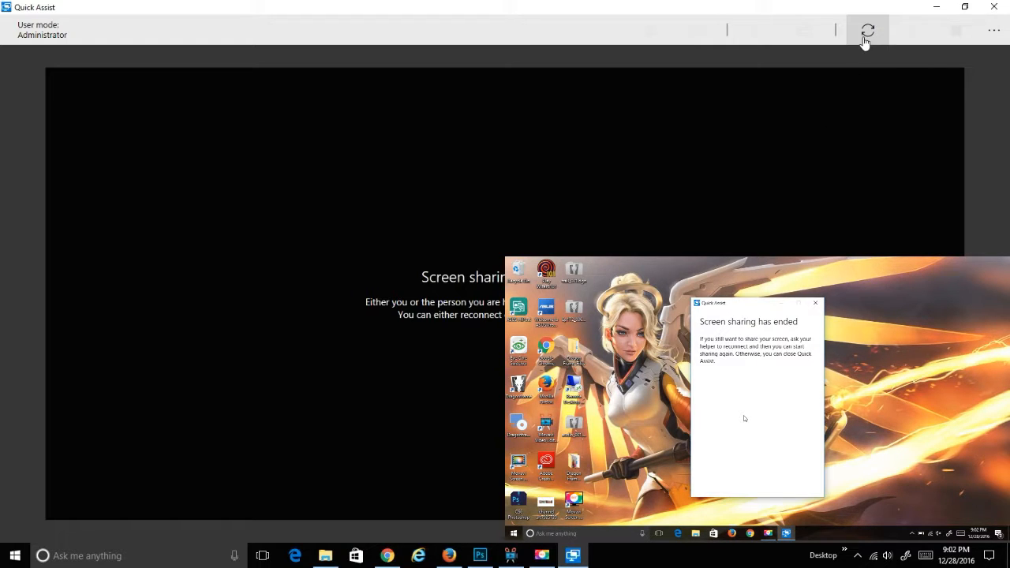
Reconnect to the remote PC's screen and maximize the session view.
left_click(868, 34)
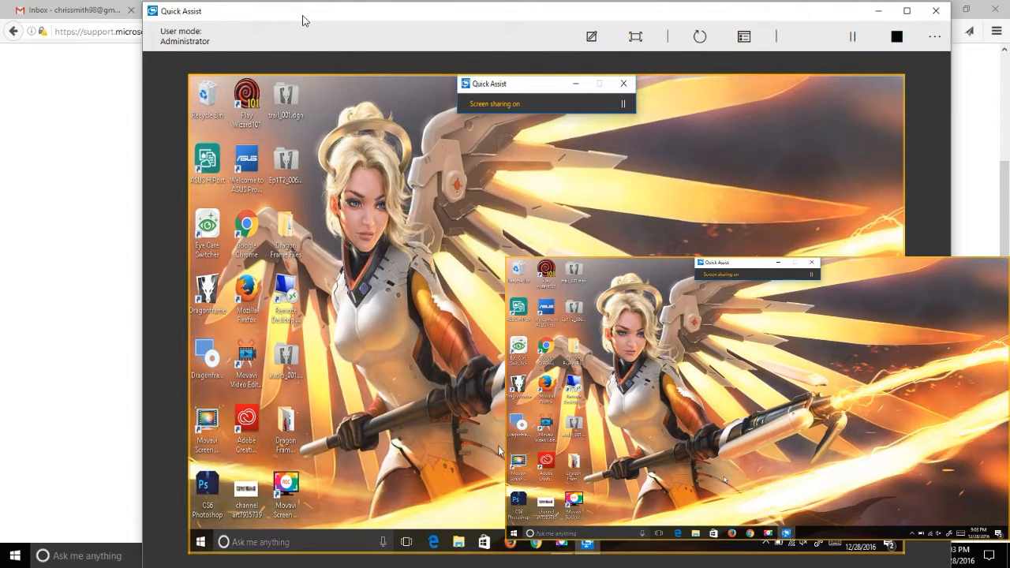
double_click(303, 16)
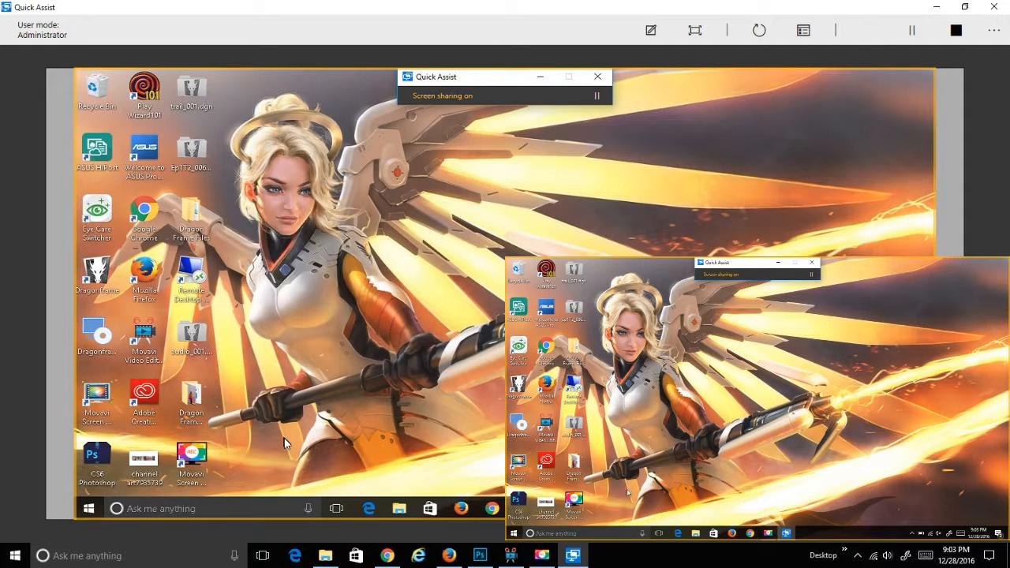
Search the remote PC for 'network' after clearing a 'windows assist' query.
left_click(189, 513)
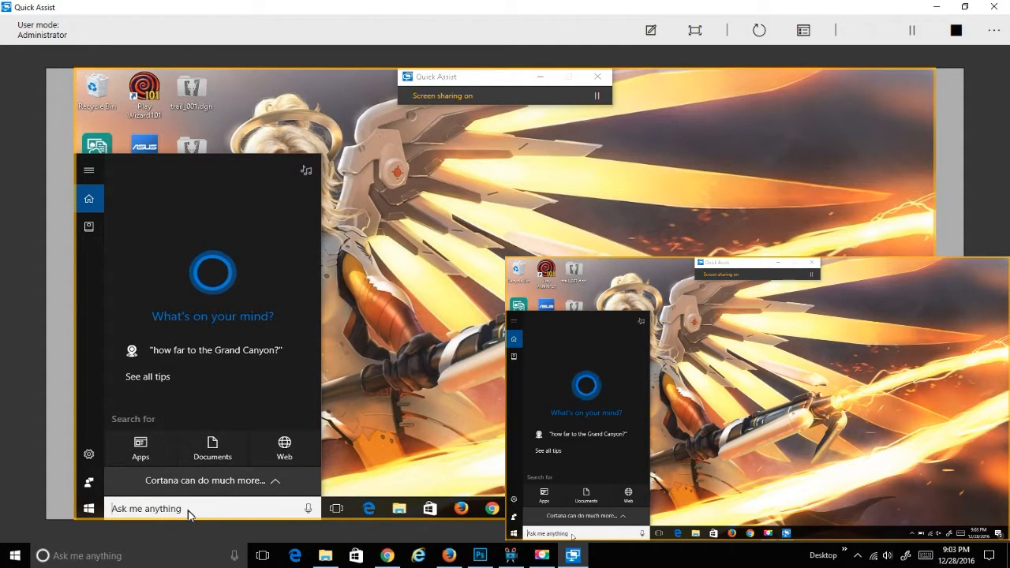
type("w")
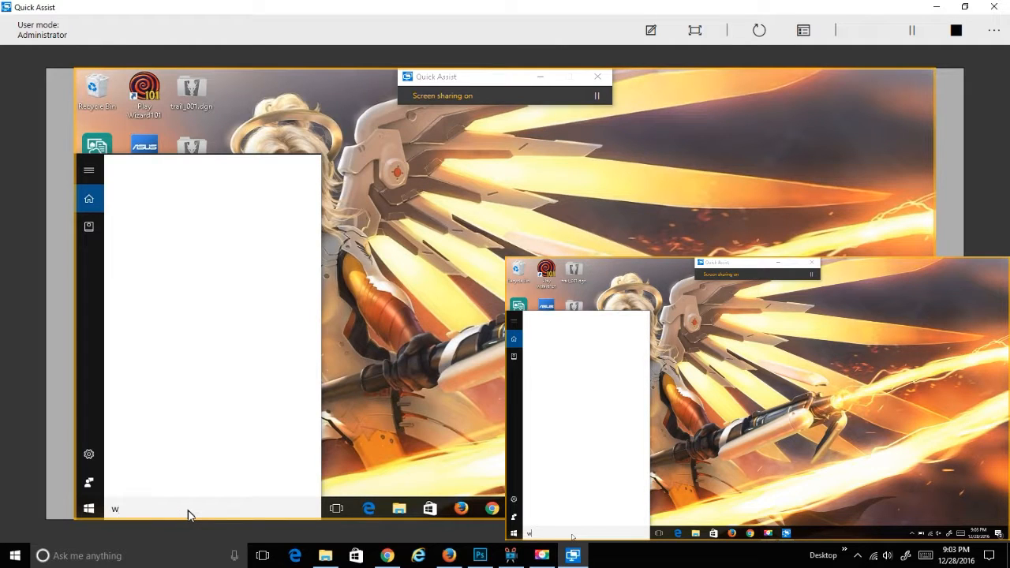
type("indows assis")
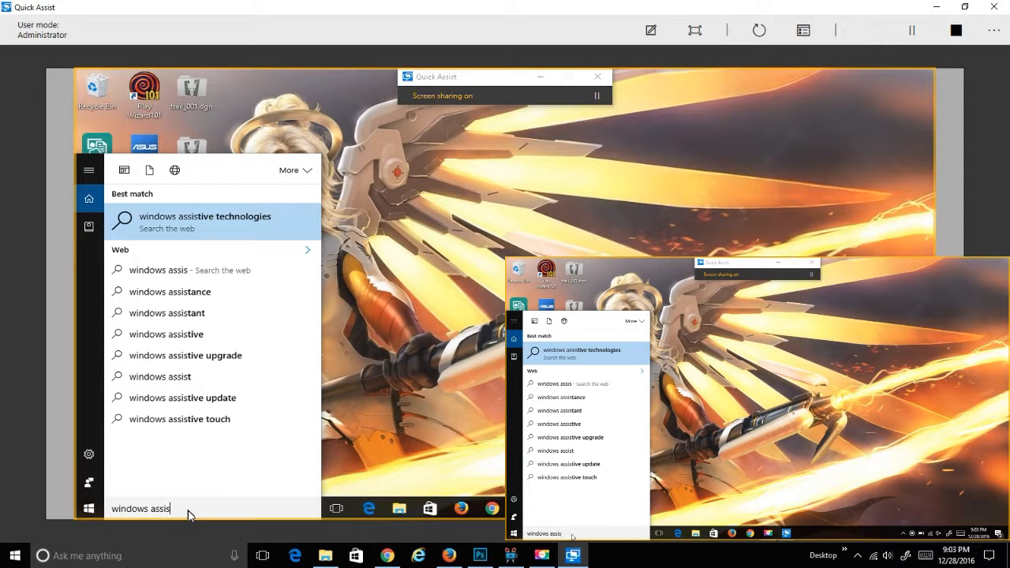
type("t")
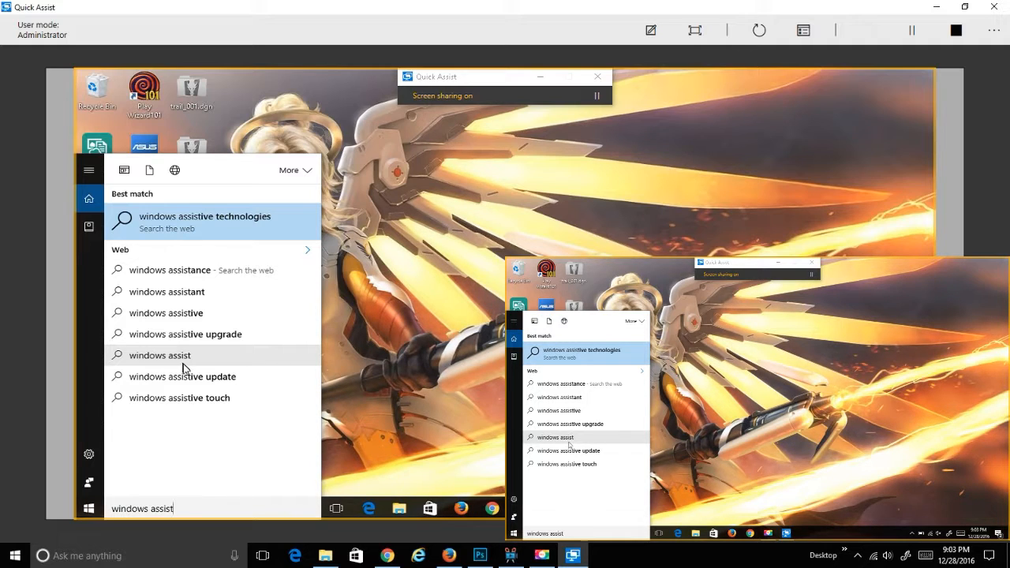
key("BackSpace")
key("BackSpace")
key("BackSpace")
key("BackSpace")
key("BackSpace")
key("BackSpace")
key("BackSpace")
key("BackSpace")
key("BackSpace")
key("BackSpace")
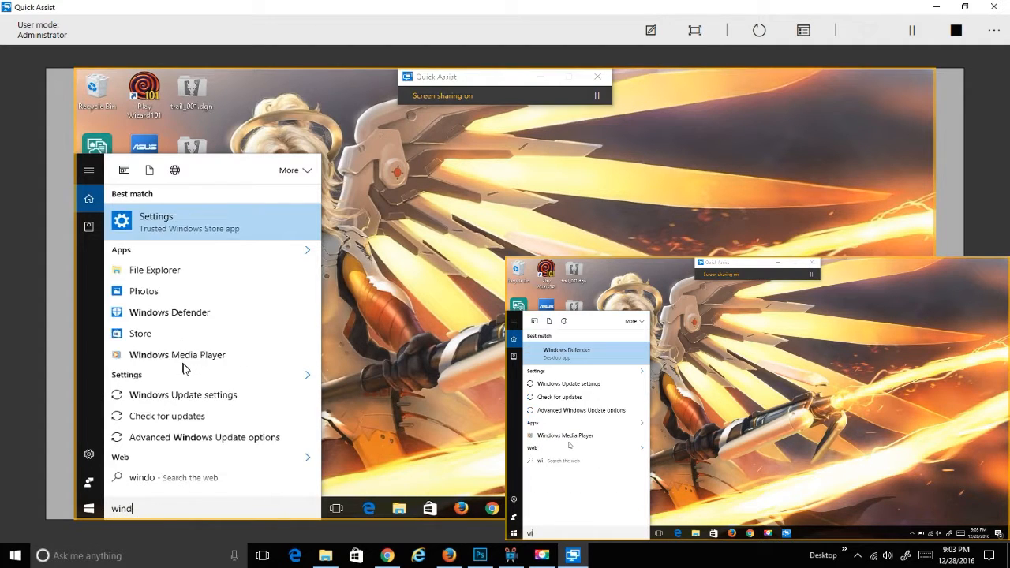
key("BackSpace")
key("BackSpace")
key("BackSpace")
key("BackSpace")
type("network")
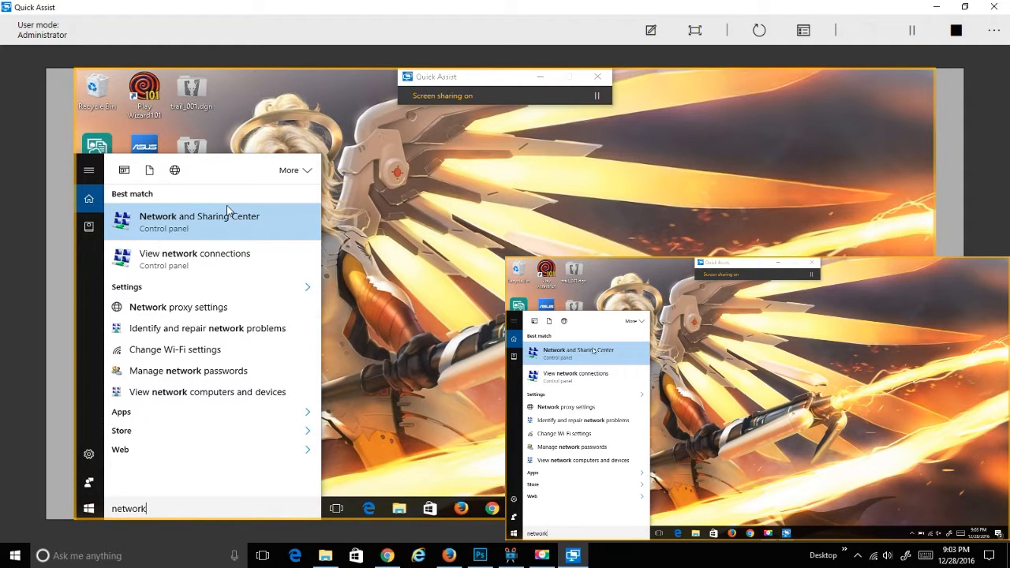
On the remote PC, open the Wi-Fi adapter's Driver tab, showing Qualcomm Atheros version 3.0.2.201.
left_click(219, 228)
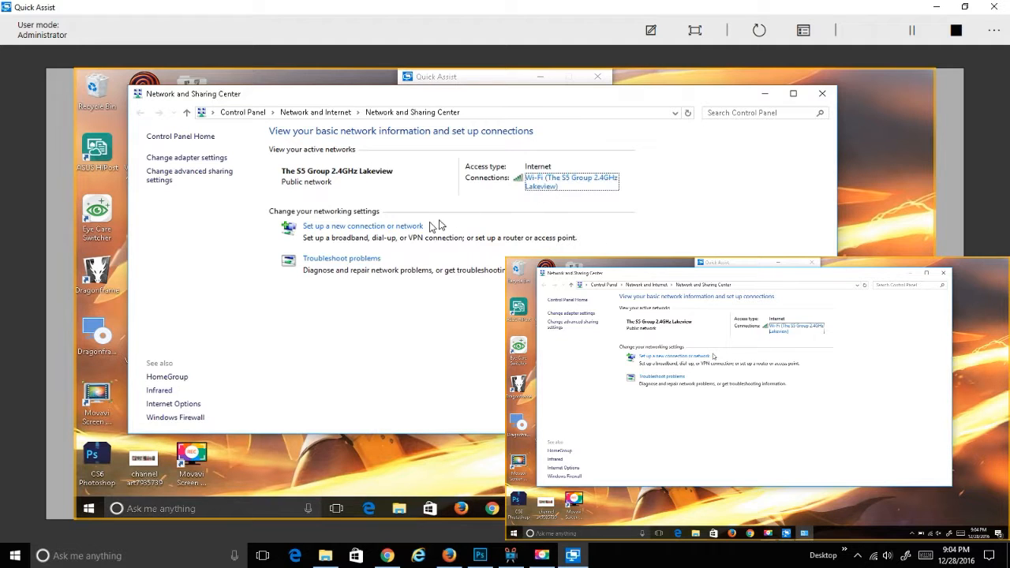
left_click(182, 158)
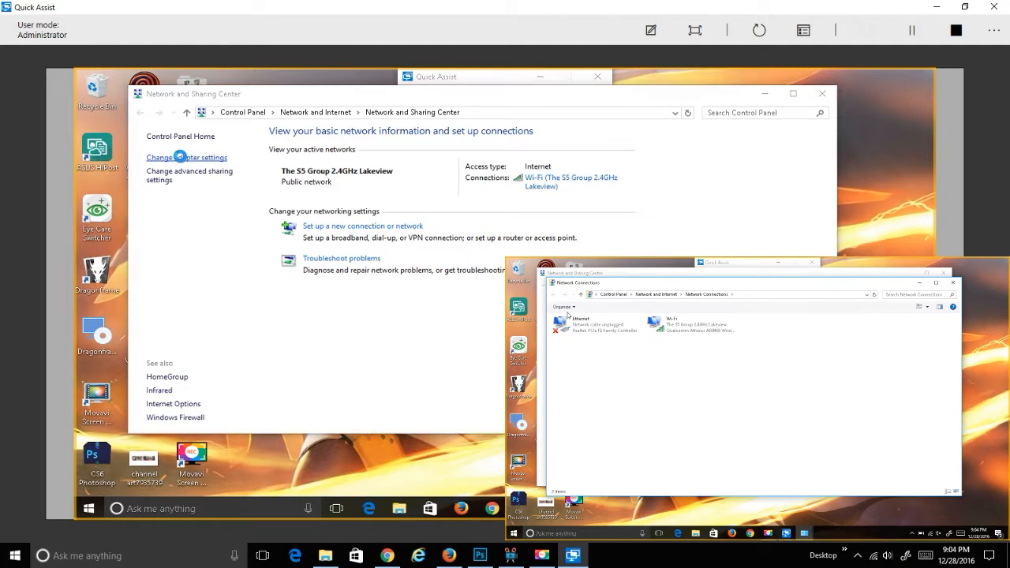
right_click(376, 180)
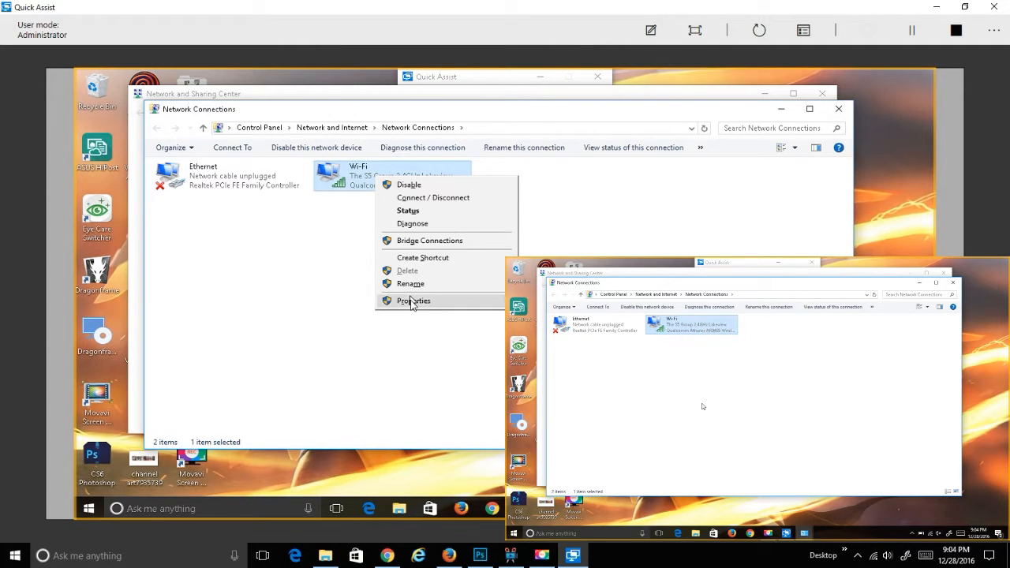
left_click(410, 302)
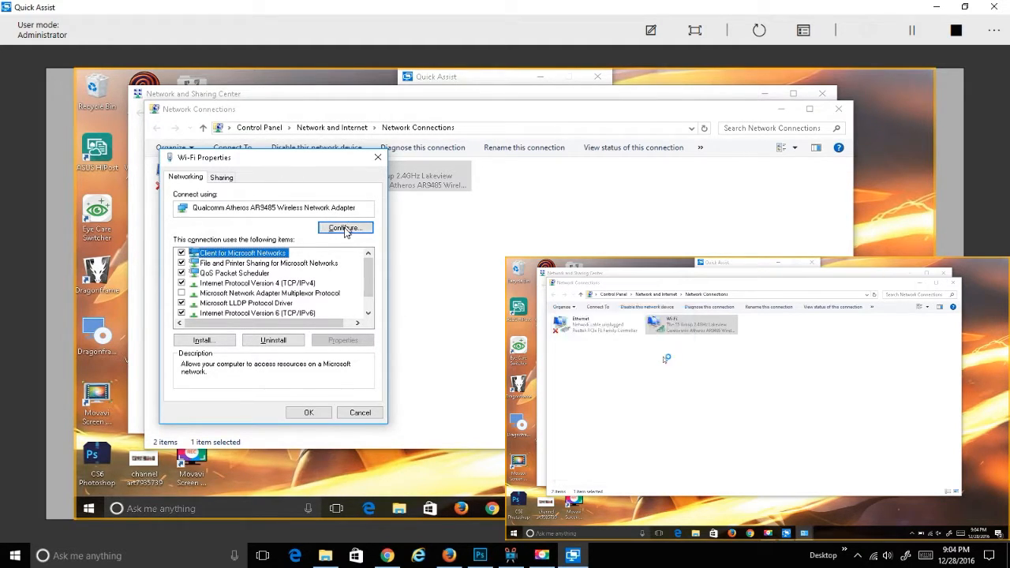
left_click(345, 230)
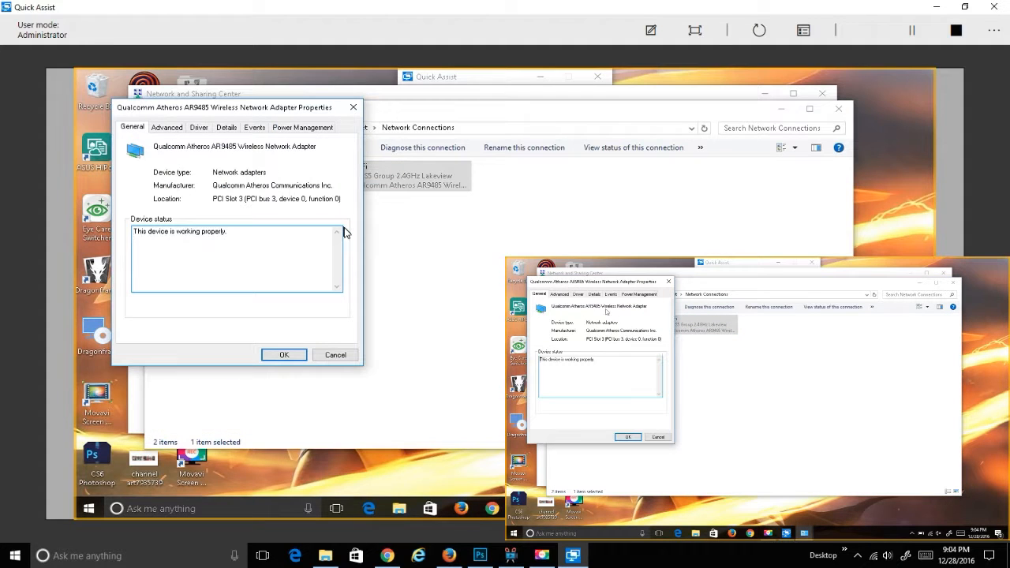
left_click(200, 129)
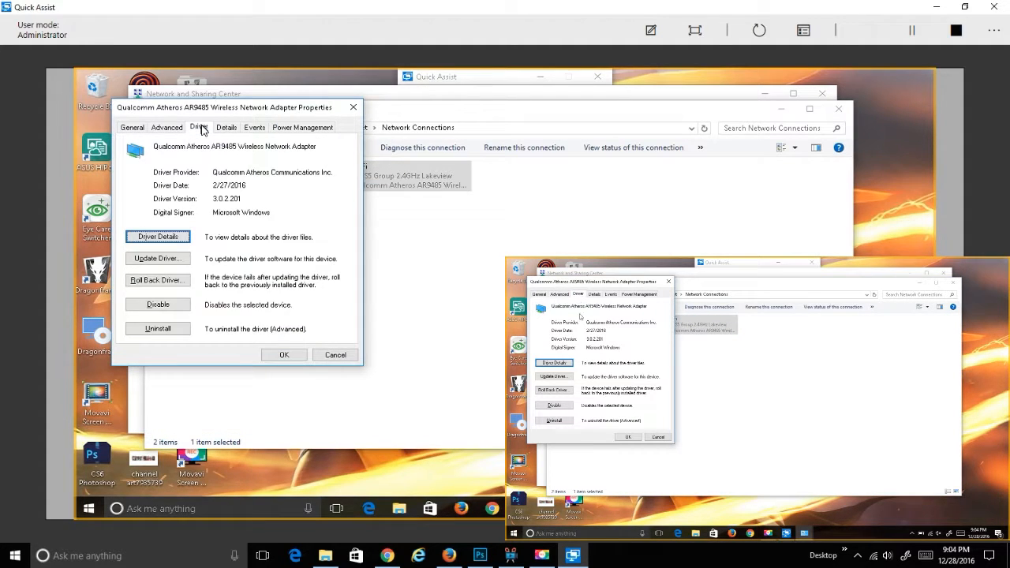
Run Update Driver for the remote Wi-Fi adapter, searching automatically online for newer driver software.
left_click(183, 266)
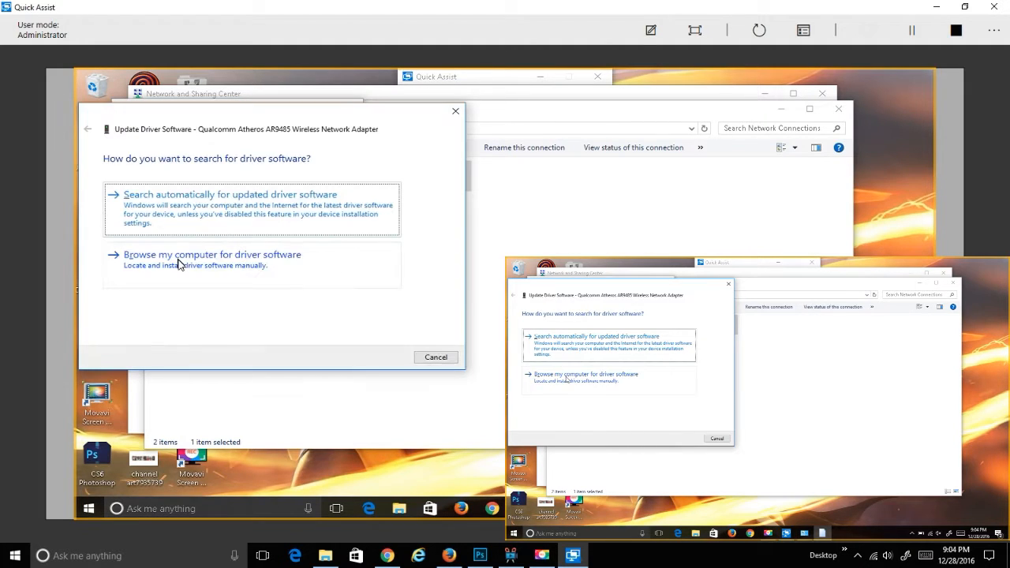
left_click_drag(239, 127, 359, 128)
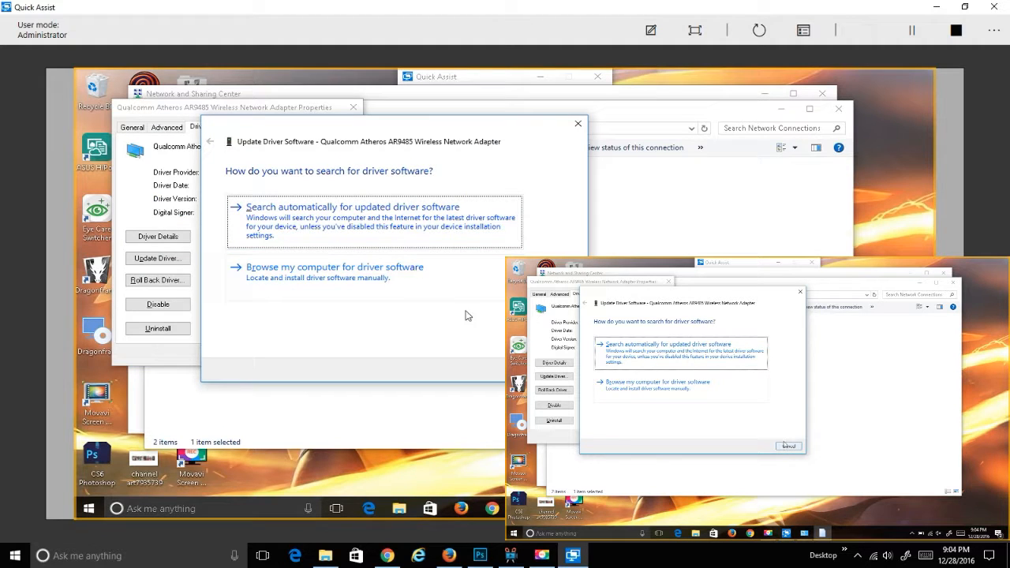
left_click(447, 229)
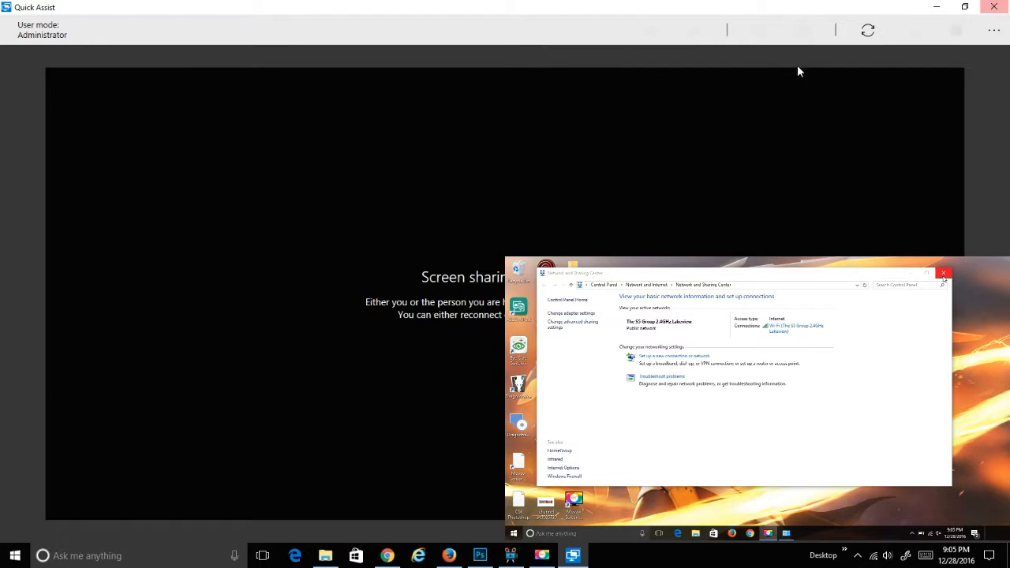
Reconnect to the remote PC and move the Quick Assist window to the top-left.
left_click(876, 31)
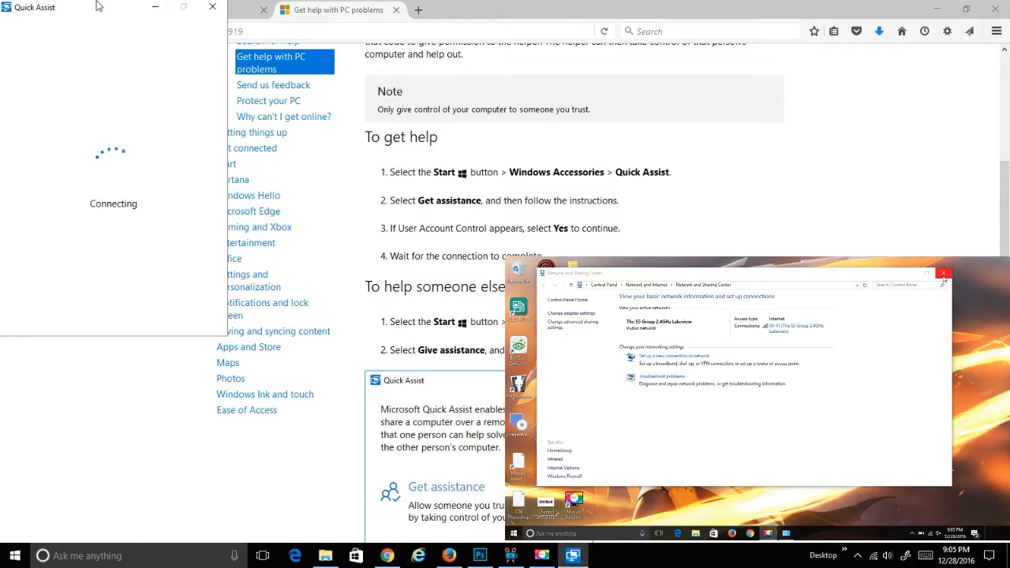
left_click_drag(149, 23, 323, 71)
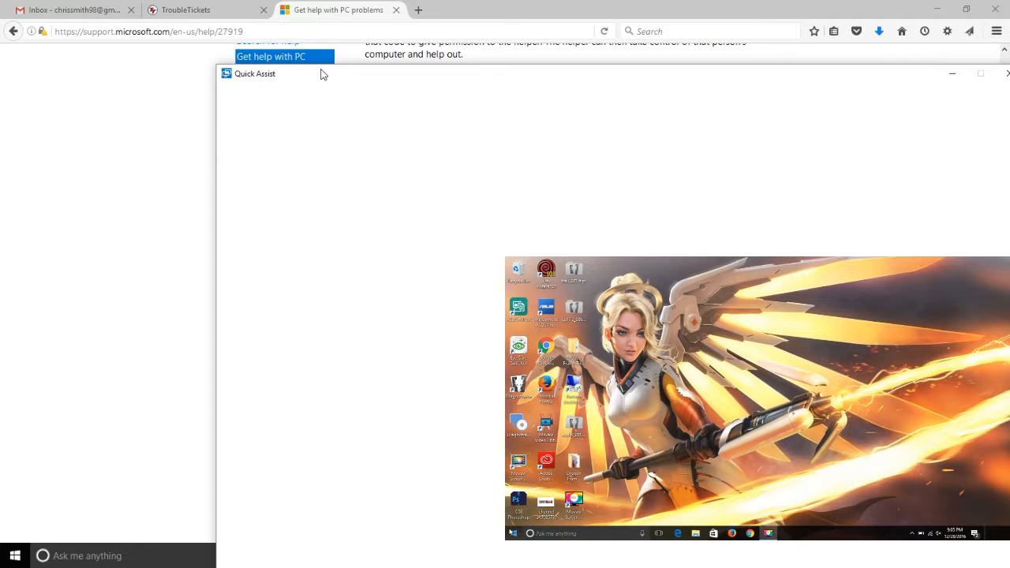
left_click_drag(365, 77, 244, 18)
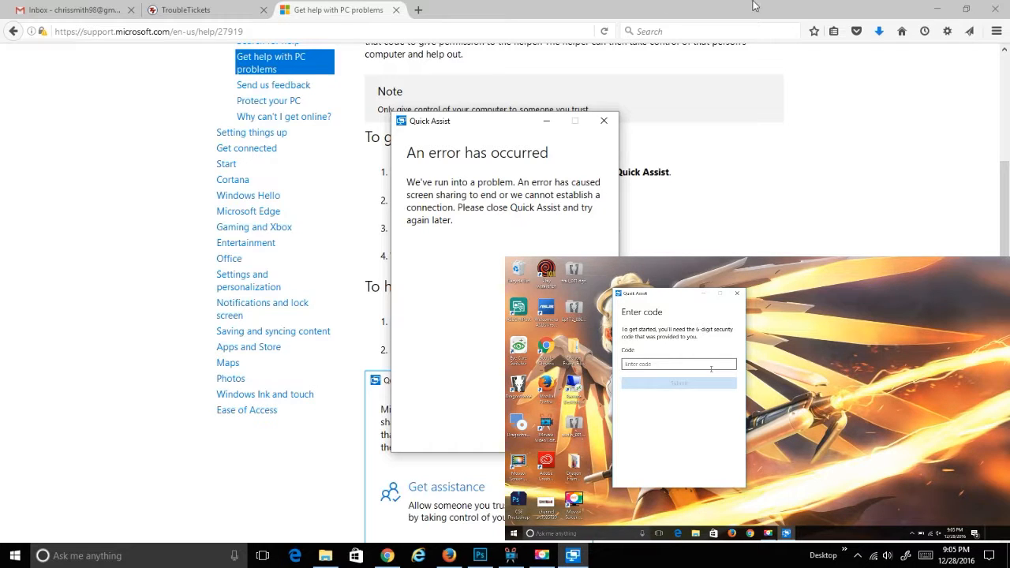
Close the connection error, then submit a five-star rating with the comment 'not sure'.
left_click(605, 124)
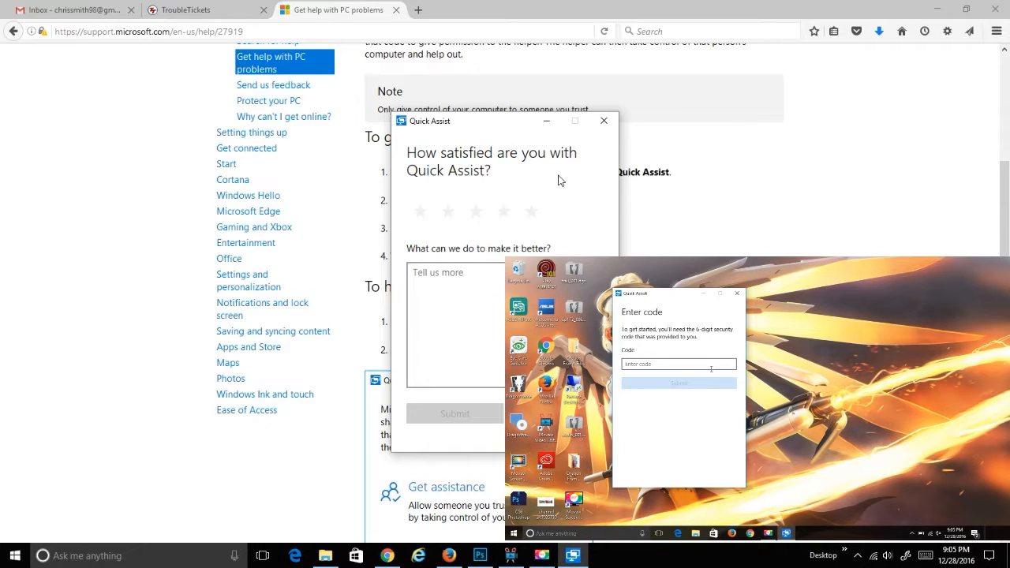
left_click(531, 218)
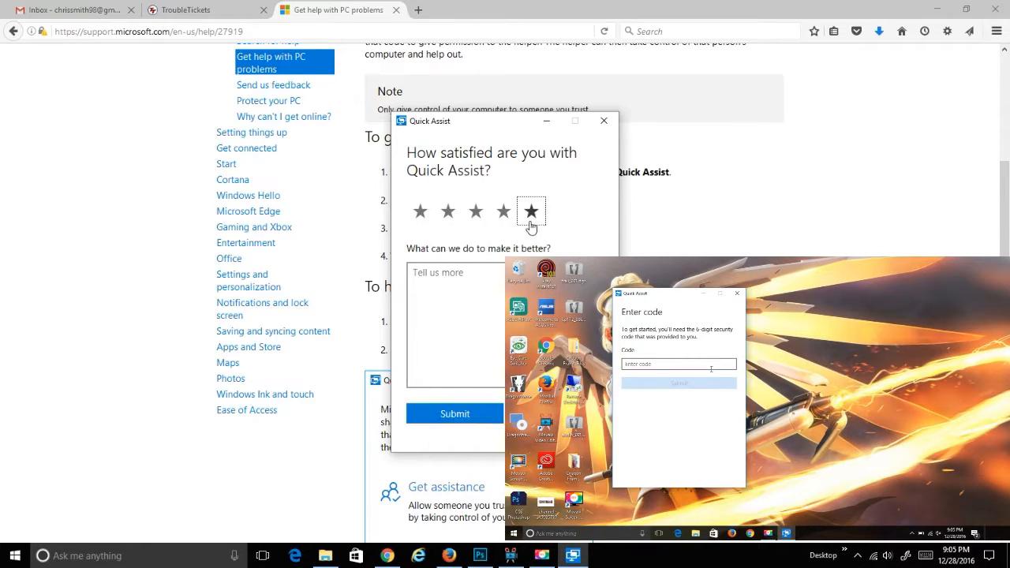
left_click(500, 319)
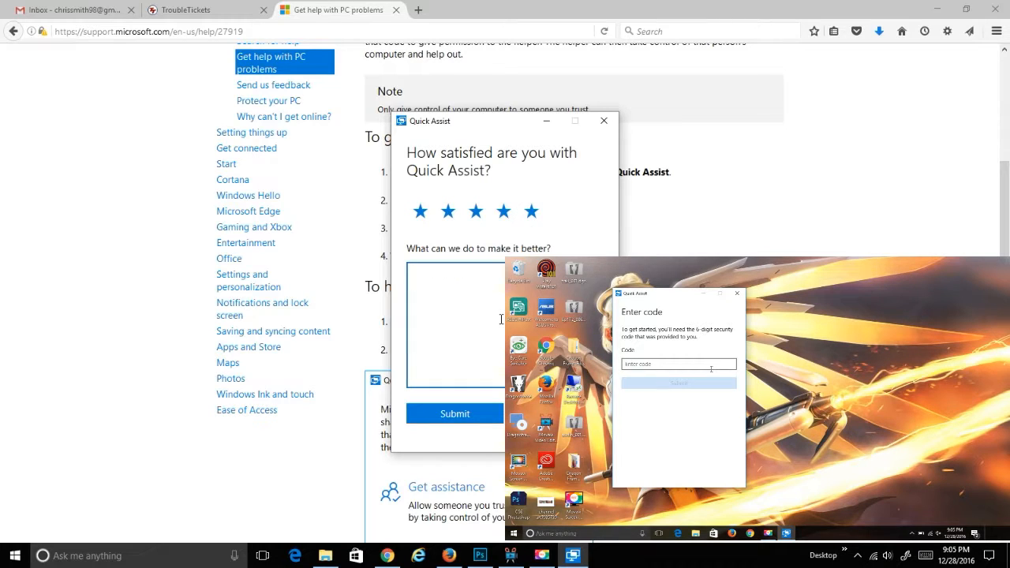
type("not sure")
left_click(472, 422)
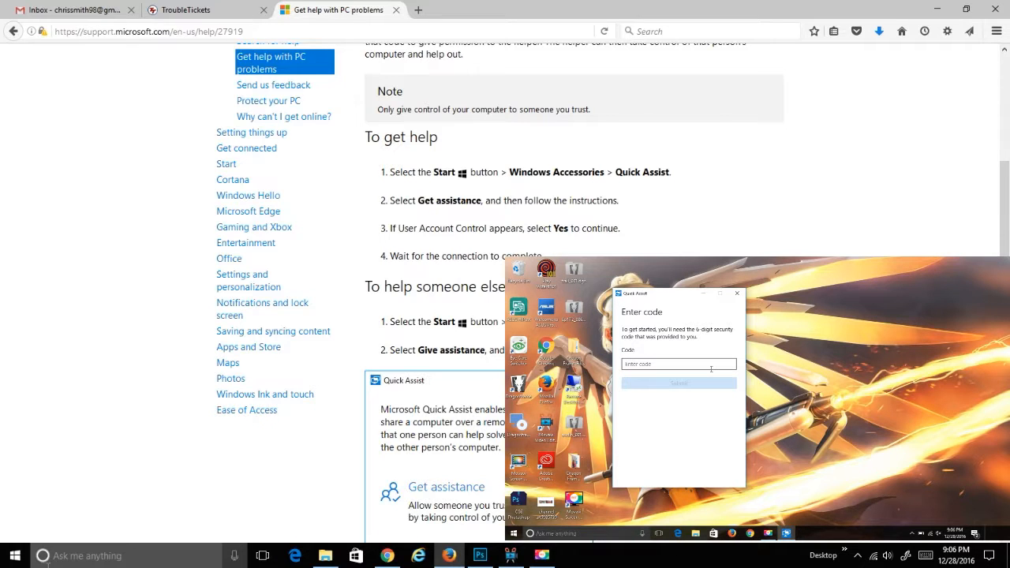
Relaunch Quick Assist from Start > Windows Accessories and place its window at the top-left.
left_click(14, 556)
scroll(155, 364, "down", 15)
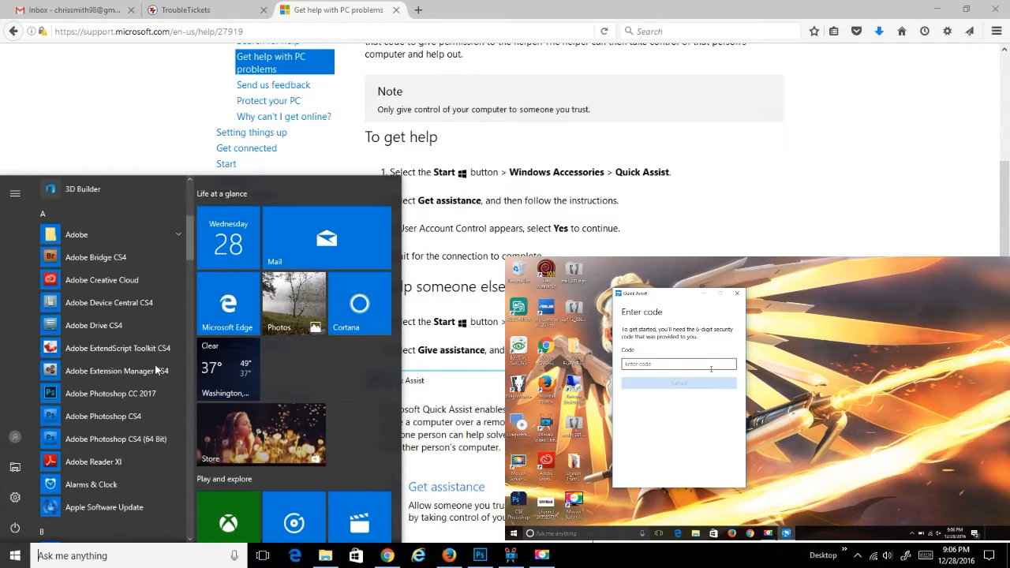
left_click_drag(190, 366, 191, 500)
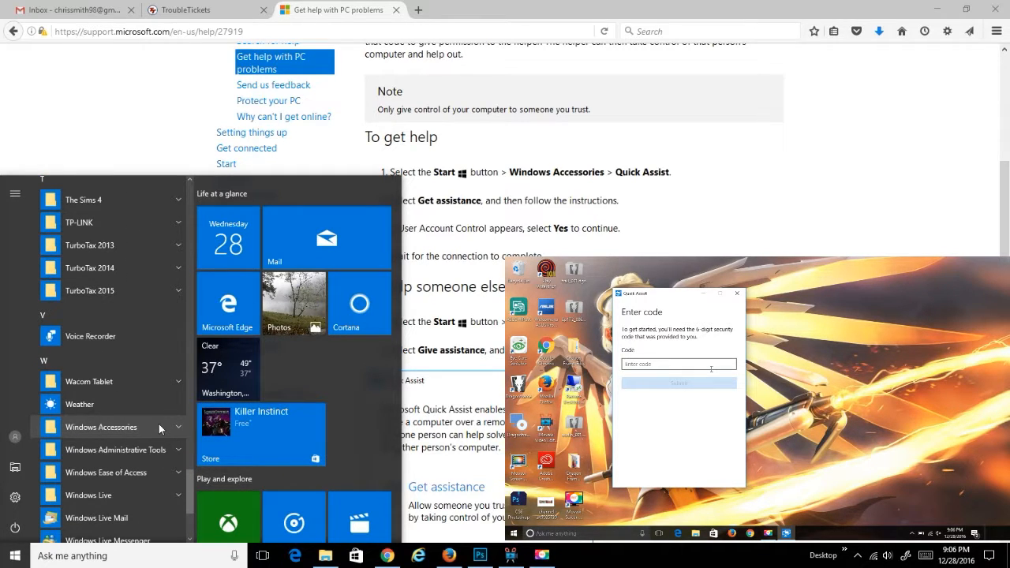
left_click(158, 427)
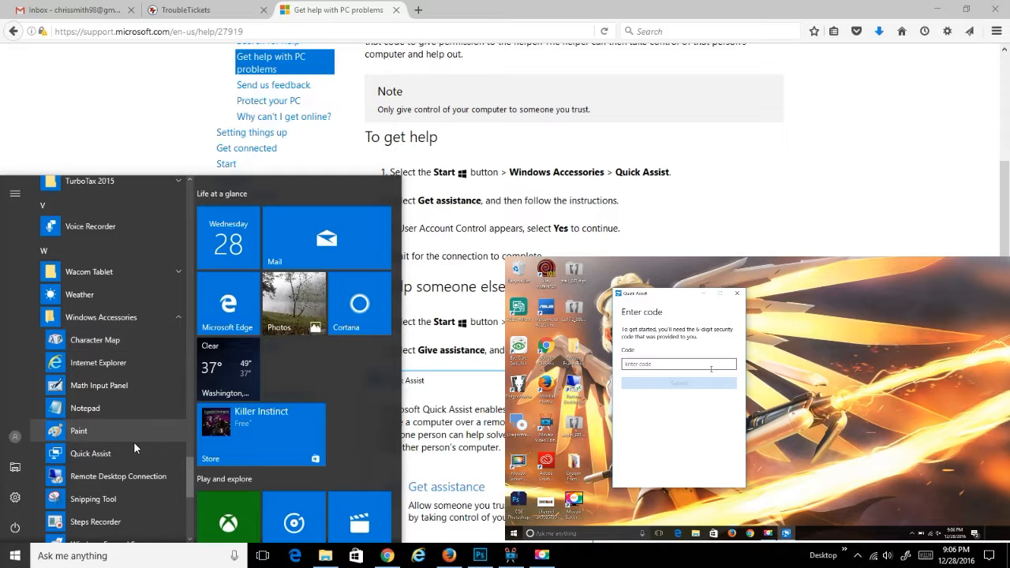
left_click(116, 456)
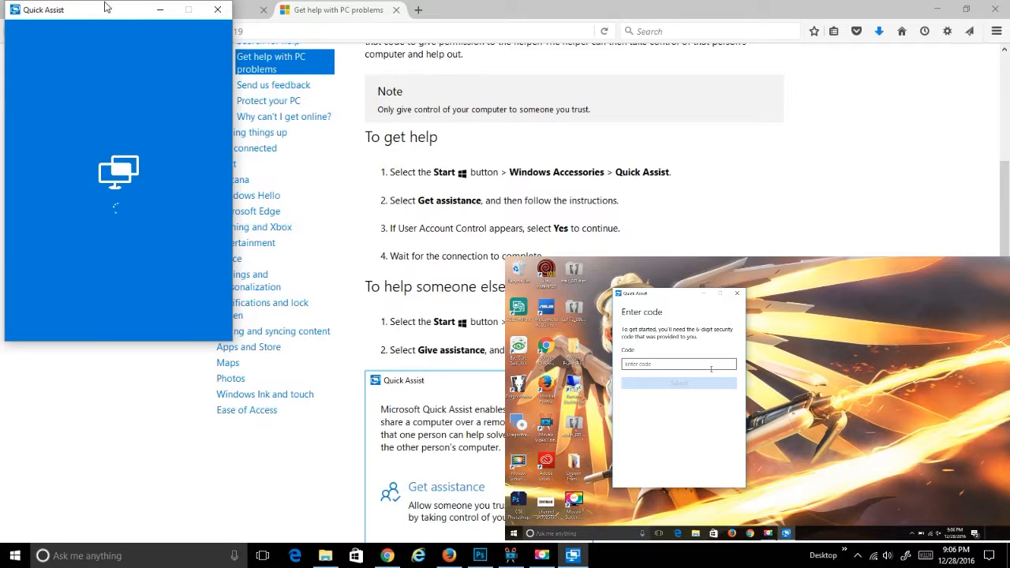
left_click_drag(108, 11, 218, 46)
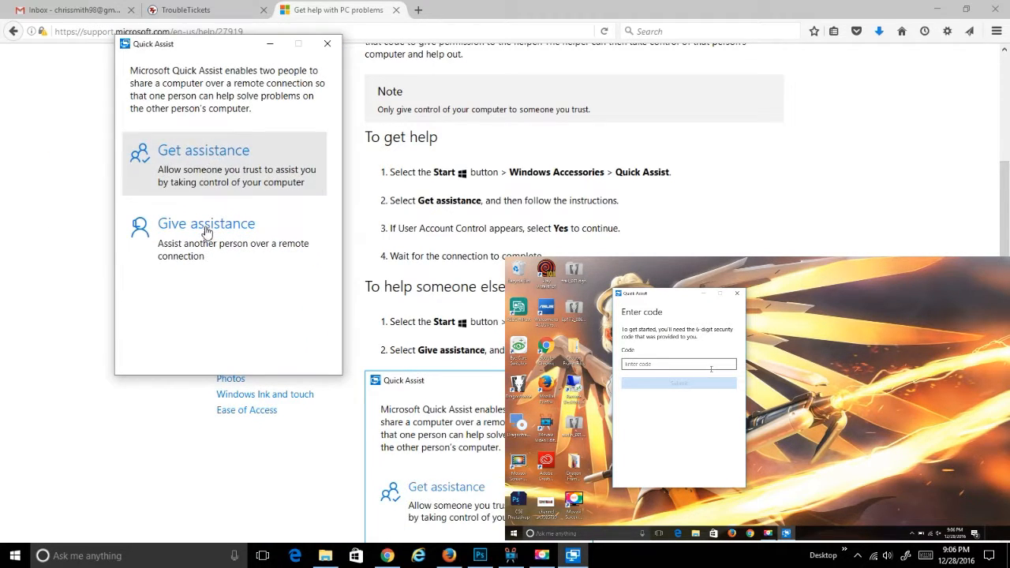
Choose Give assistance and sign in with the Microsoft account e-mail and password, re-entering the password.
left_click(253, 227)
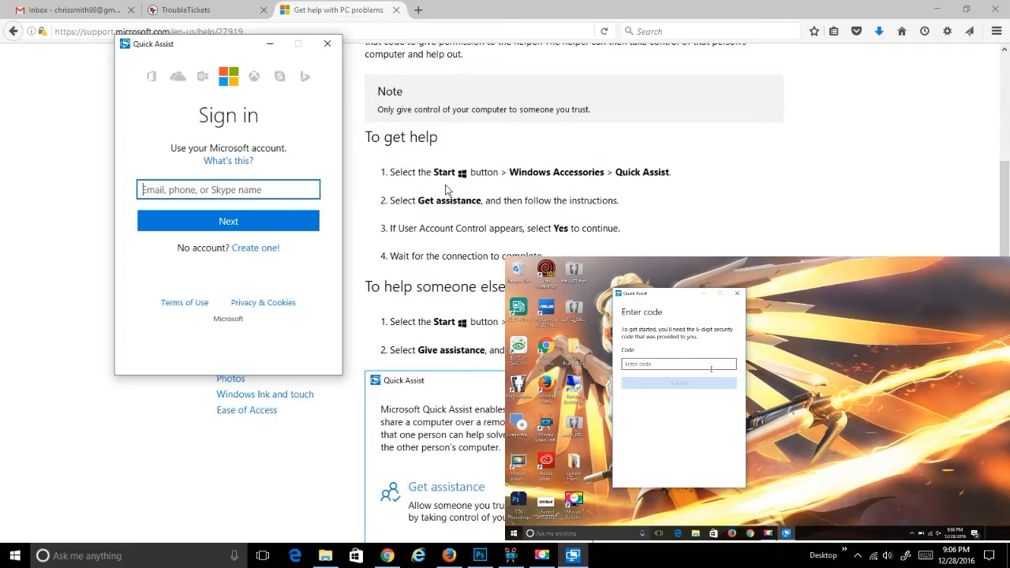
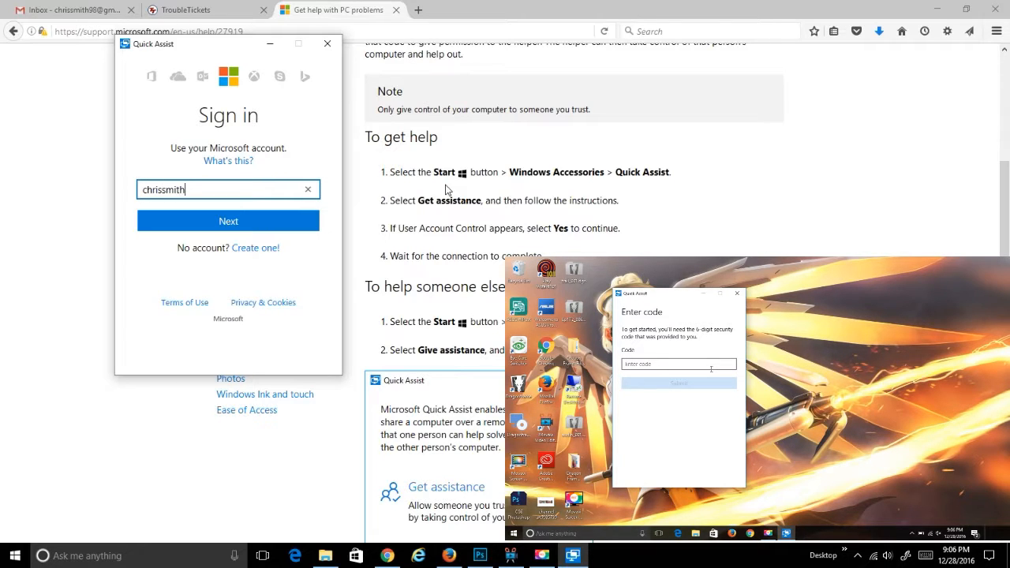
key("Return")
type("********")
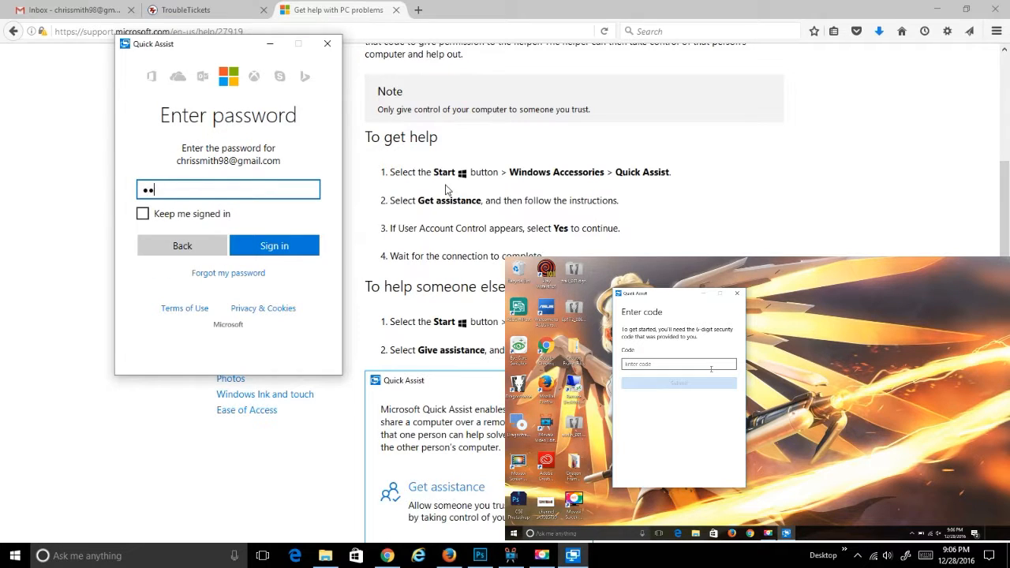
type("*")
key("Return")
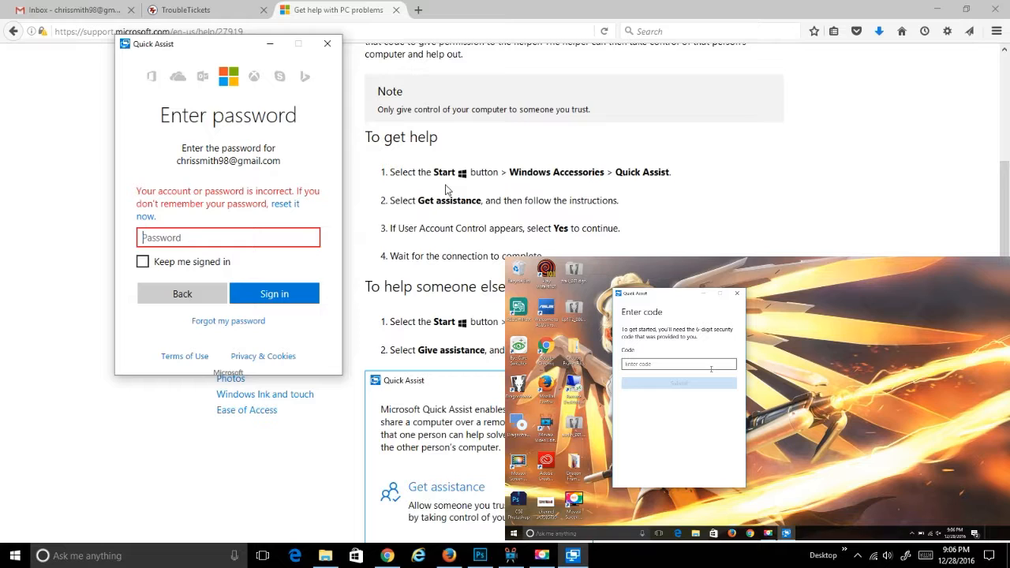
type("**********")
key("Return")
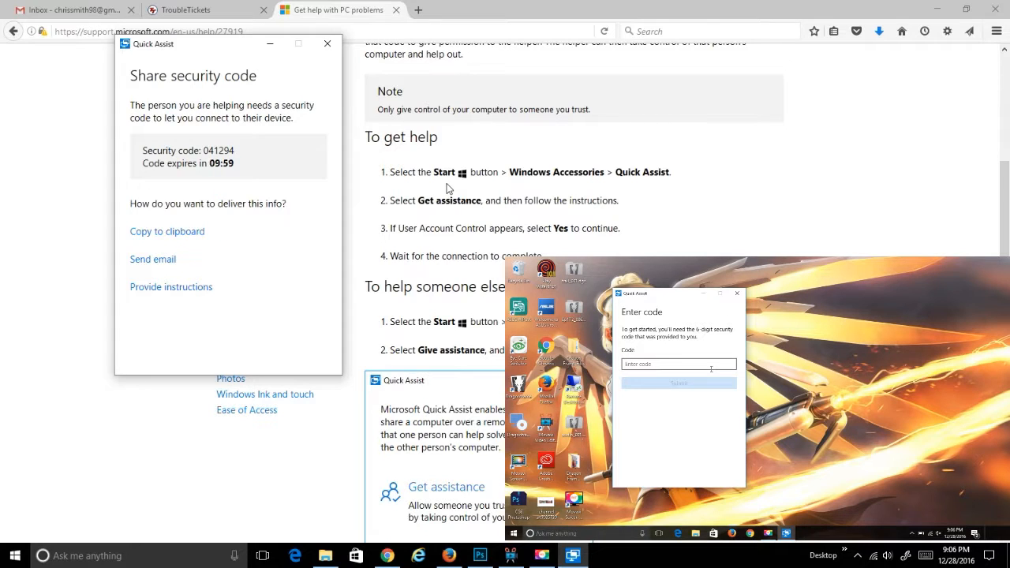
On the other PC, enter the six-digit security code and submit it to connect.
left_click(690, 364)
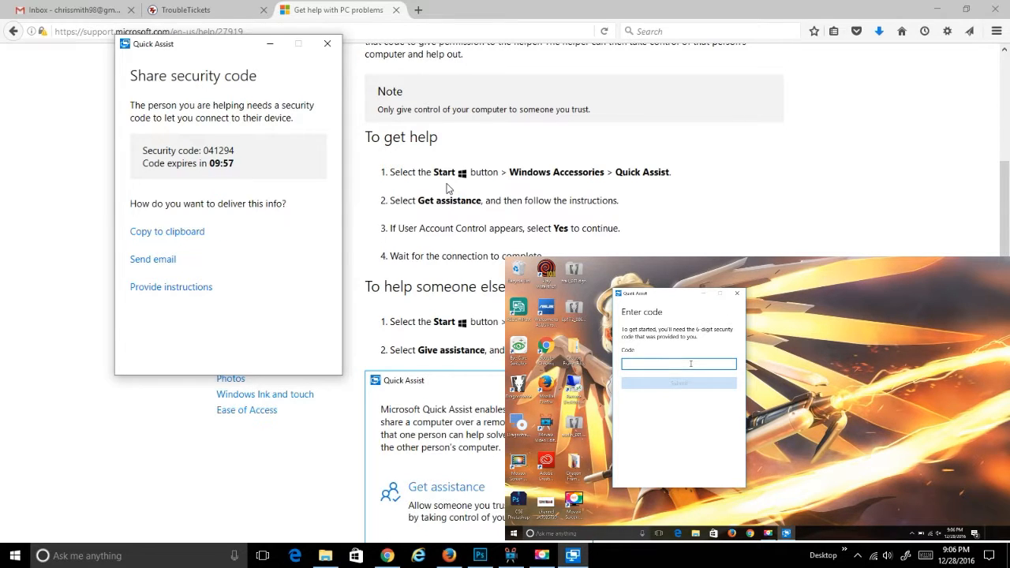
type("041294")
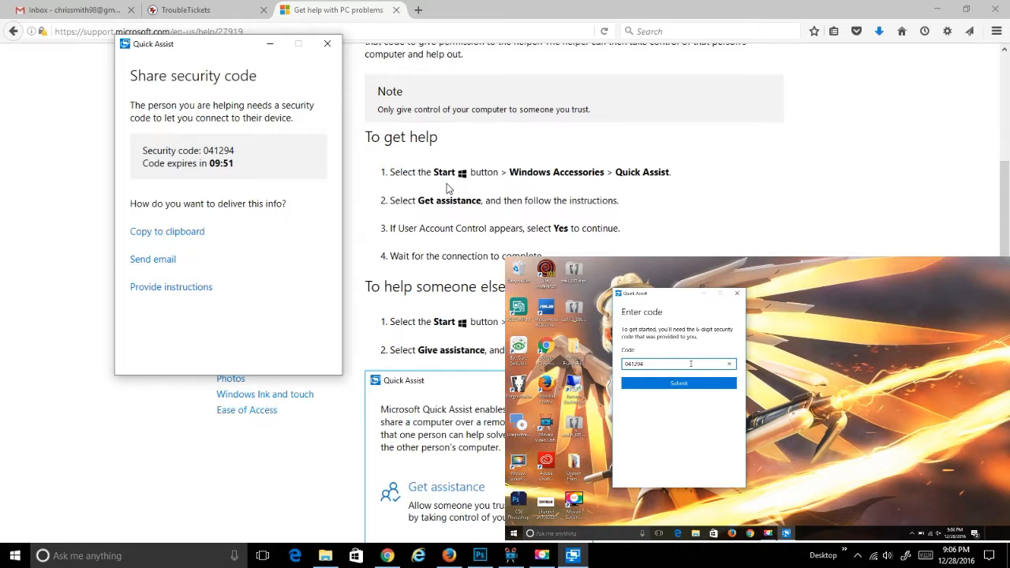
left_click(688, 382)
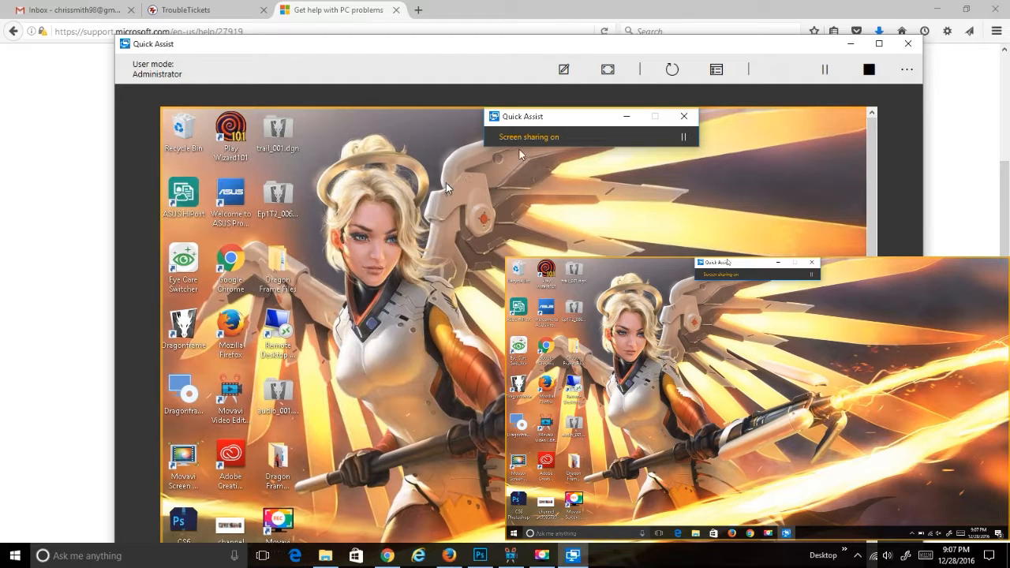
Maximize the remote viewer window and pause screen sharing.
double_click(603, 48)
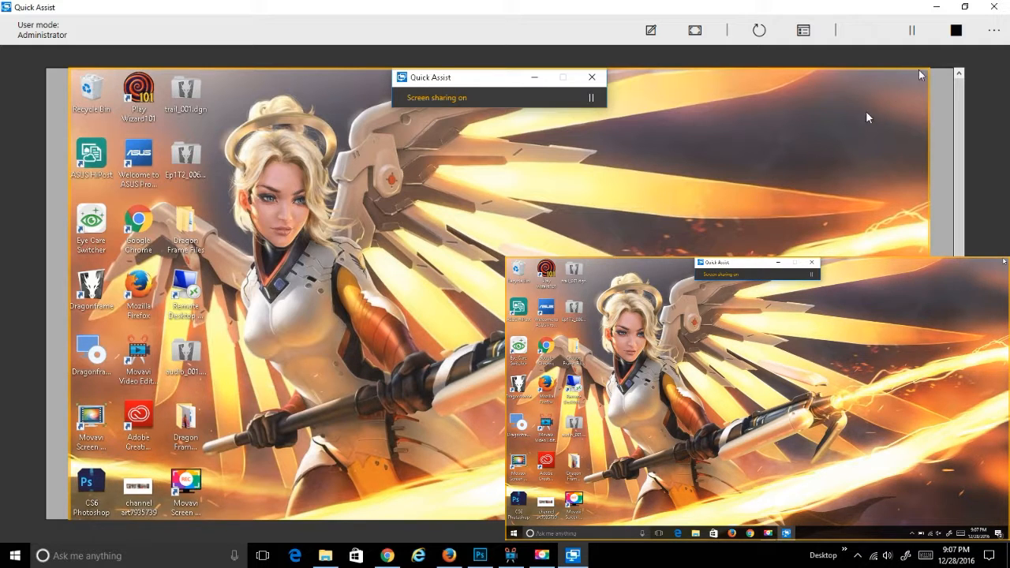
left_click(914, 36)
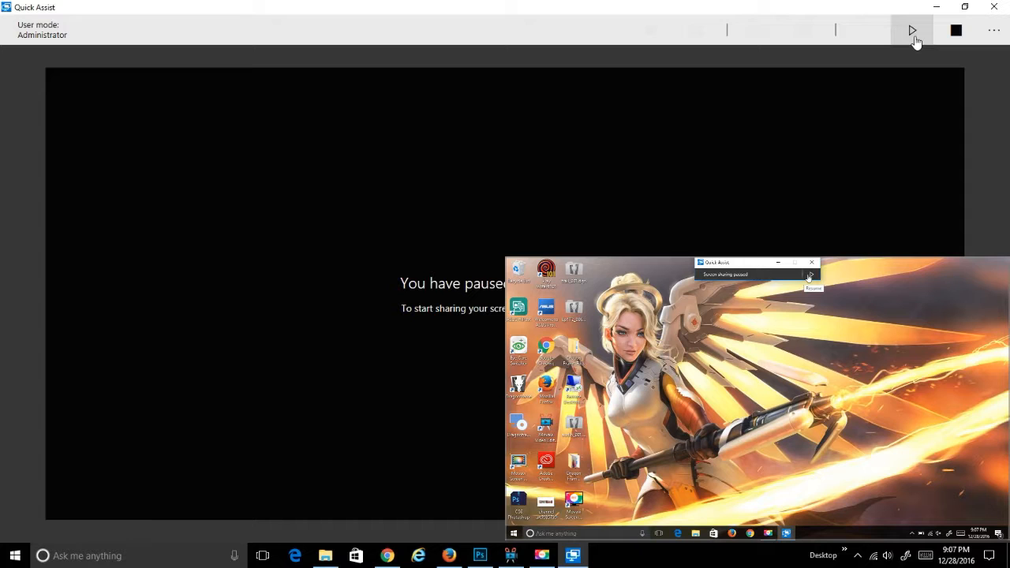
Resume the paused sharing, then stop it to end the remote session.
left_click(914, 36)
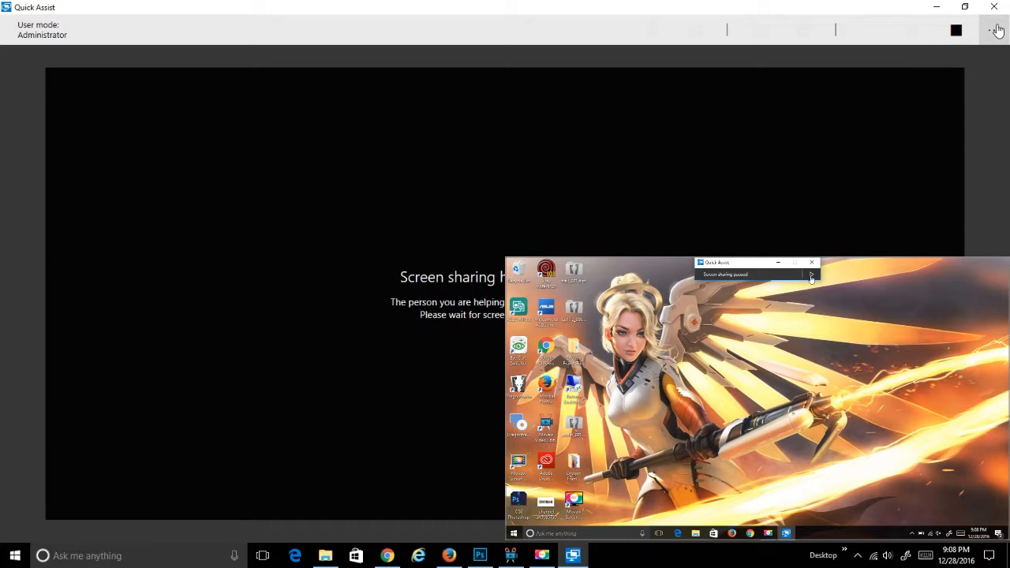
left_click(962, 30)
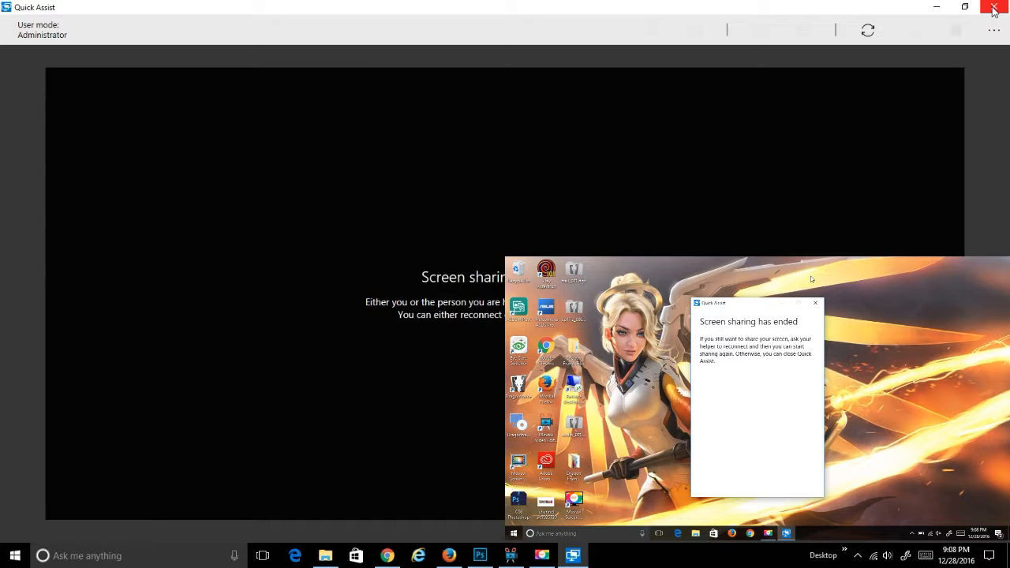
Close the helper's viewer and submit a five-star rating for the session.
left_click(995, 8)
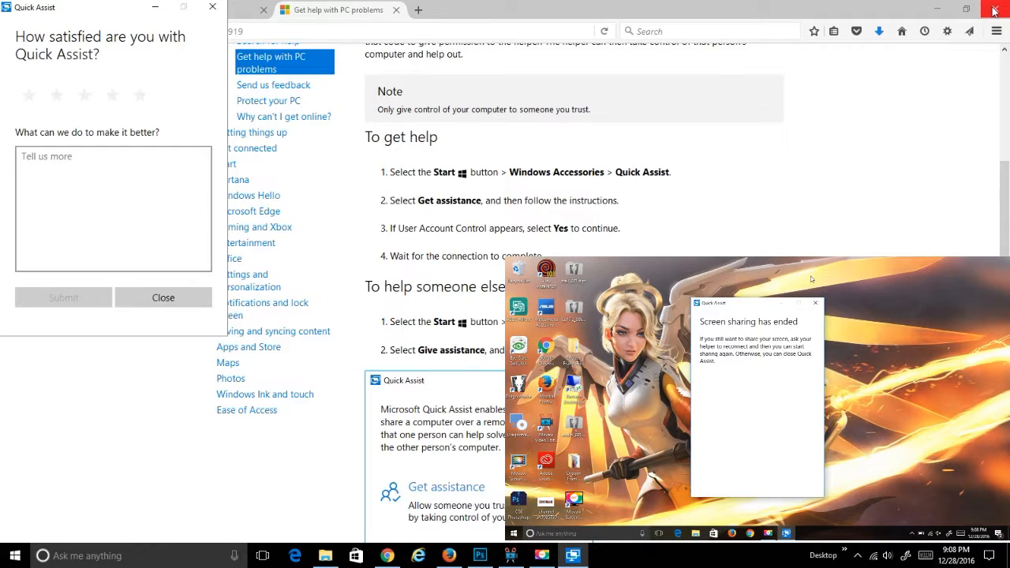
left_click(112, 94)
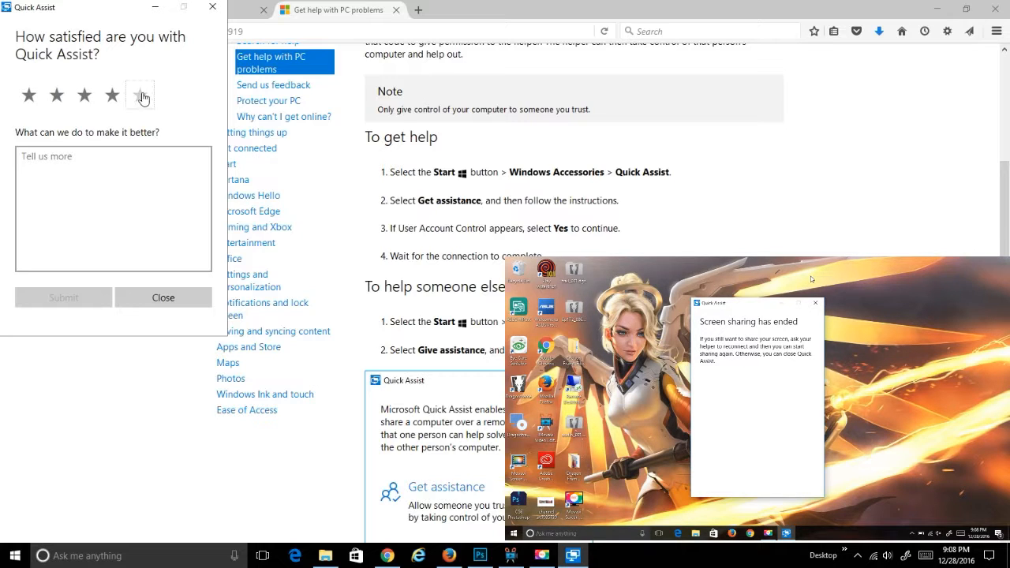
left_click(140, 96)
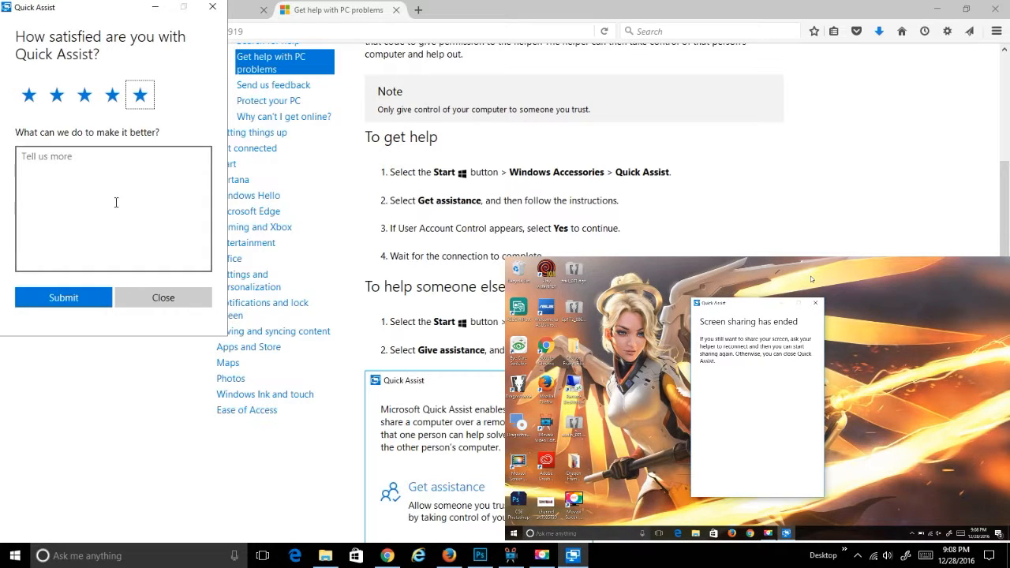
left_click_drag(110, 18, 263, 45)
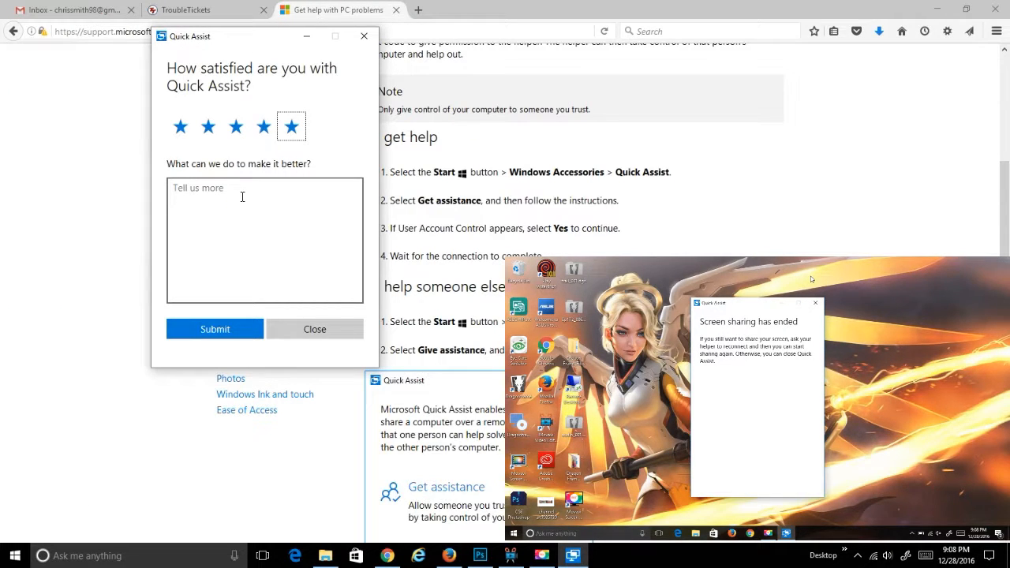
left_click(232, 329)
left_click(542, 555)
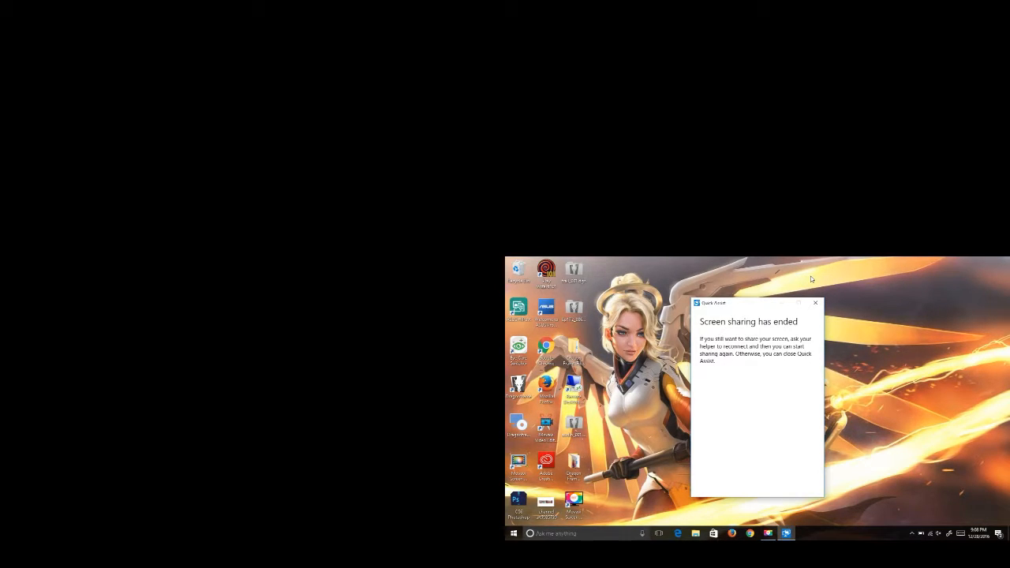
On the other PC, dismiss the sharing-ended notice and submit five stars with comment 'thanks'.
left_click(815, 303)
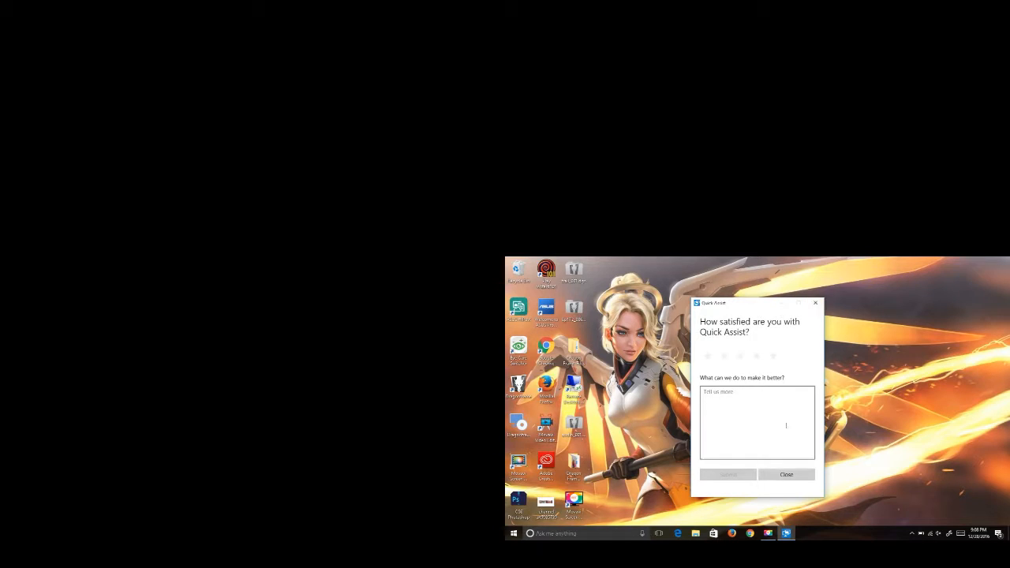
left_click(773, 357)
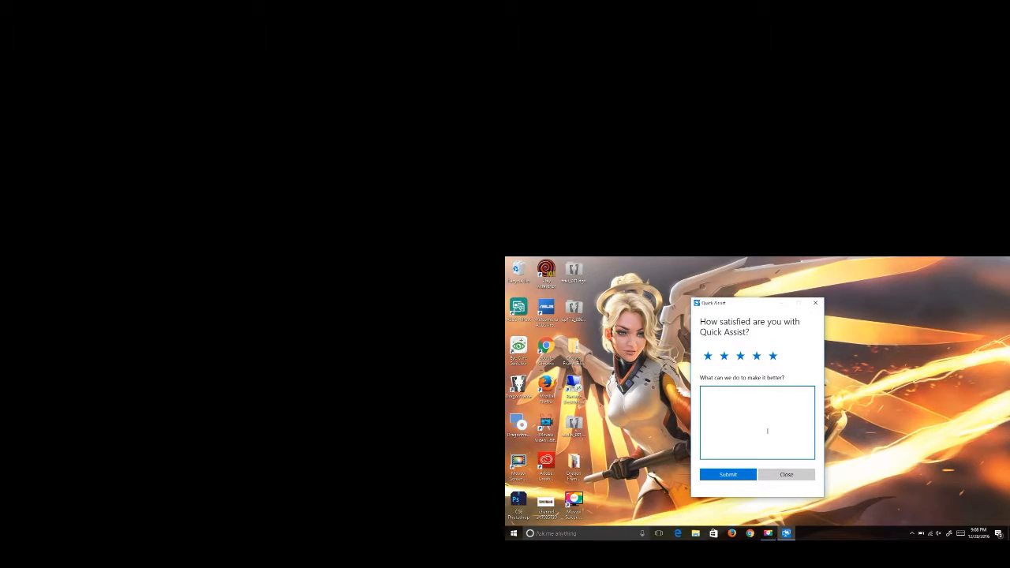
type("thanks")
left_click(742, 474)
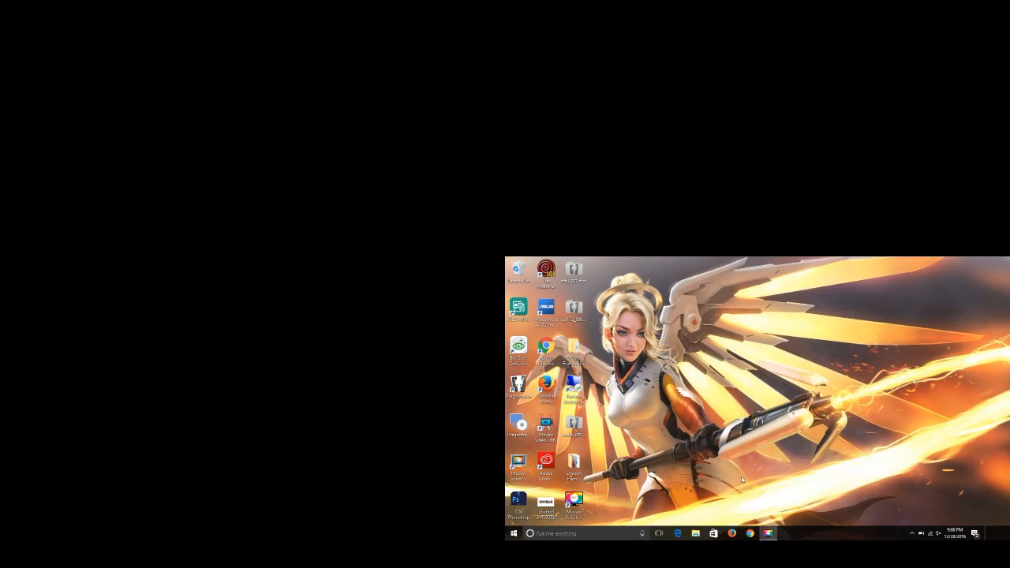